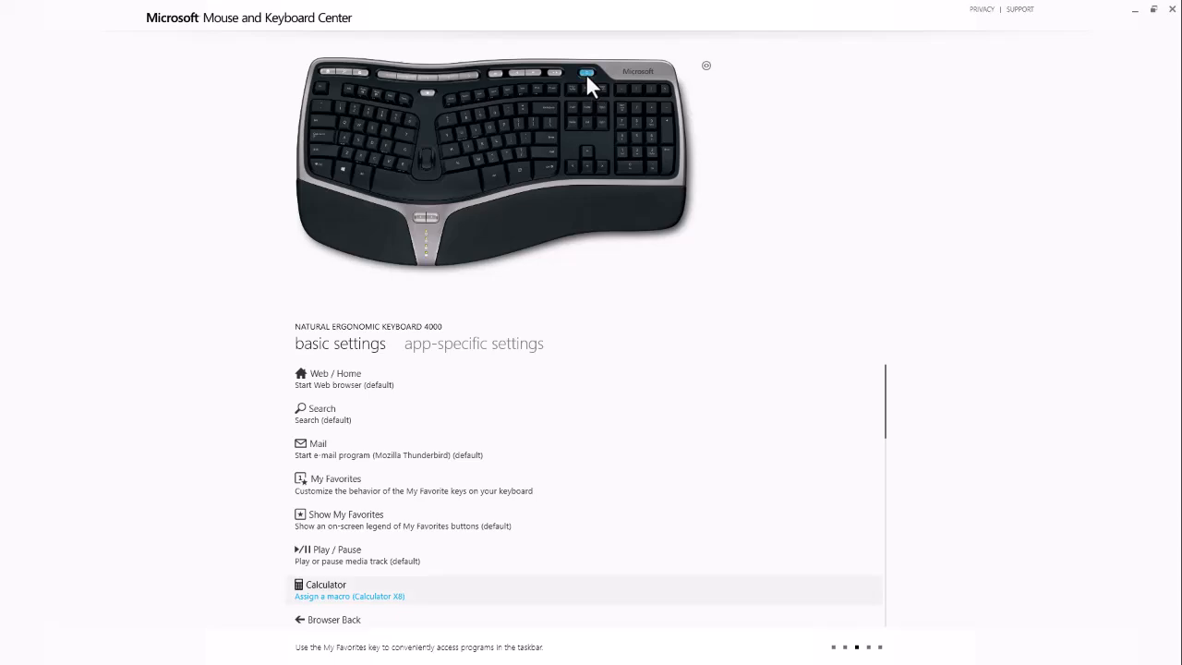
# Open the command options for the keyboard's Calculator key and minimize the keyboard settings window
pyautogui.click(588, 74)
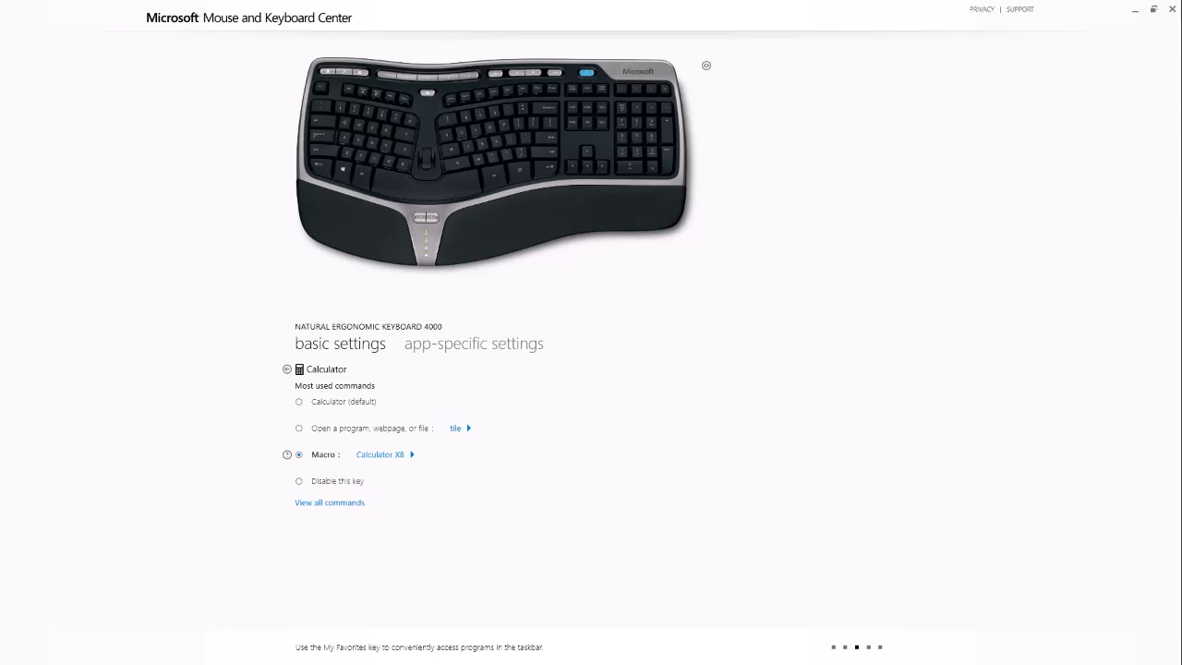
pyautogui.click(1135, 10)
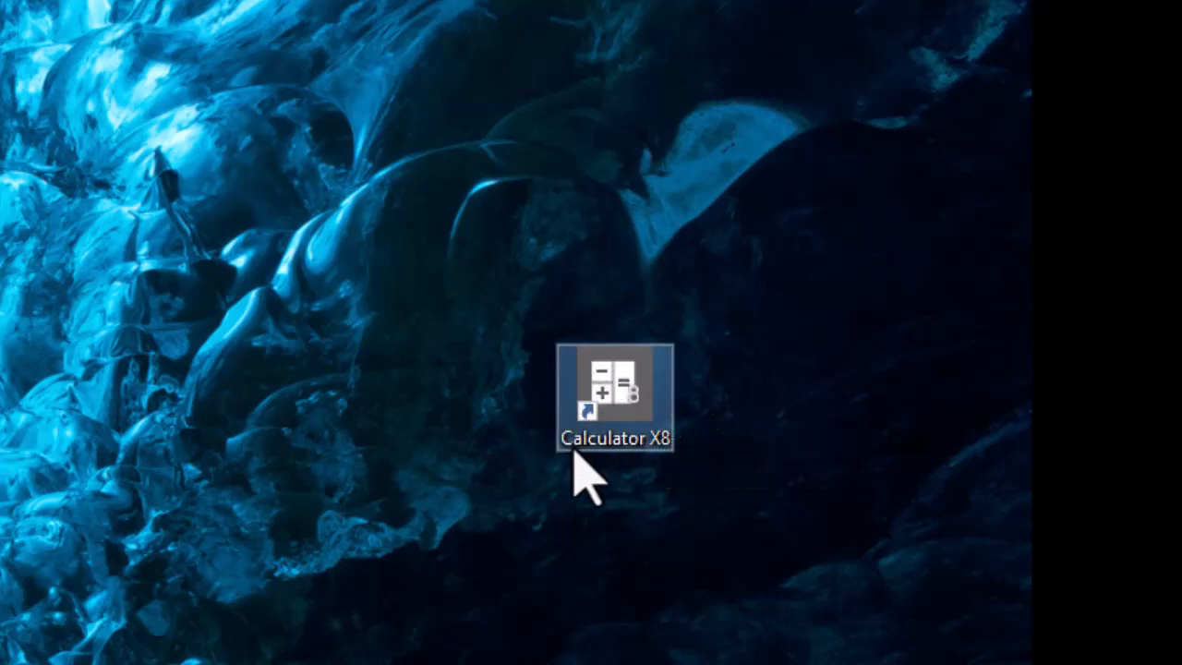
# Reassign CTRL + ALT + C as the shortcut key in the Calculator X8 desktop shortcut's properties
pyautogui.moveTo(615, 427); pyautogui.dragTo(859, 273)
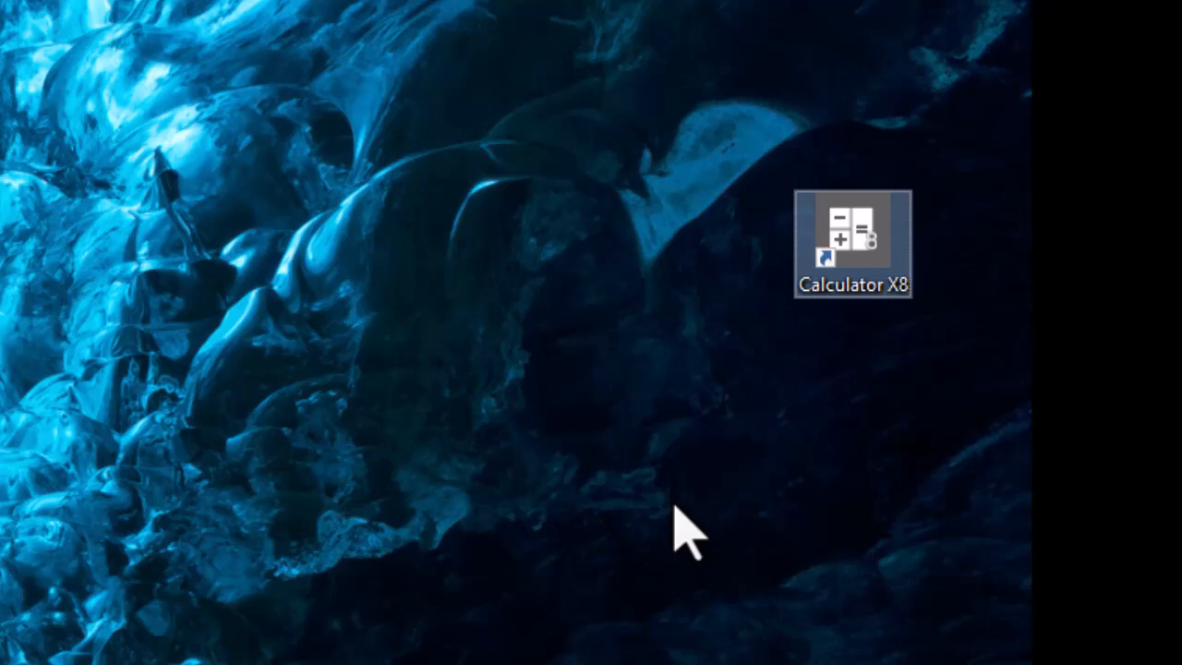
pyautogui.rightClick(851, 247)
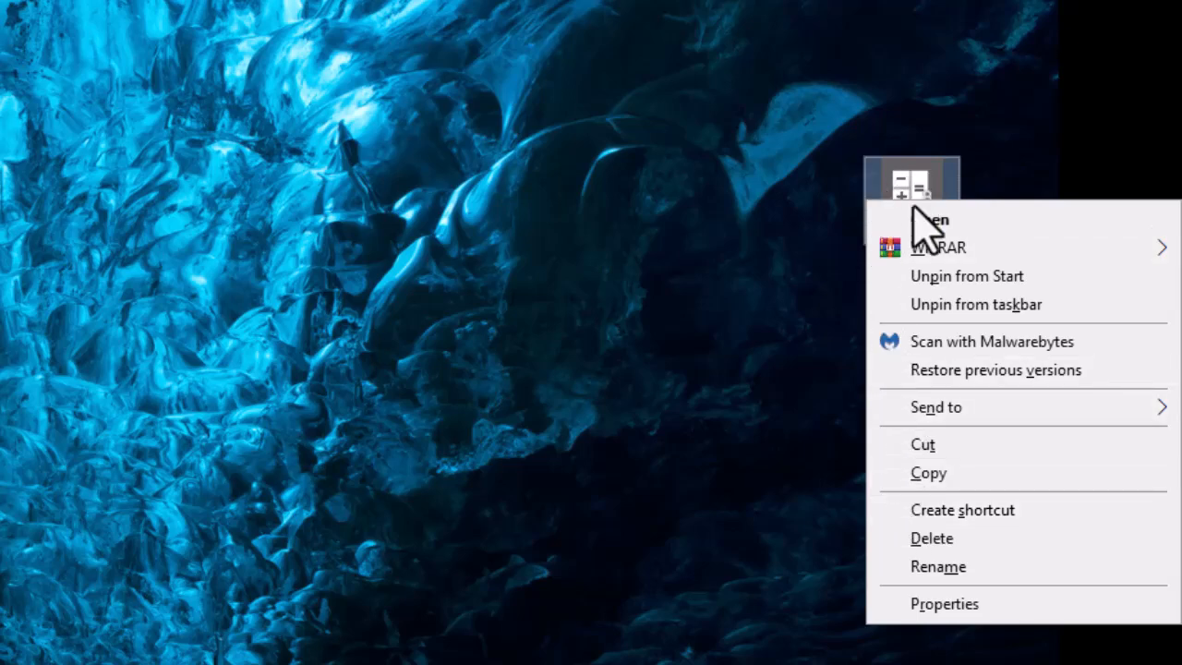
pyautogui.click(940, 605)
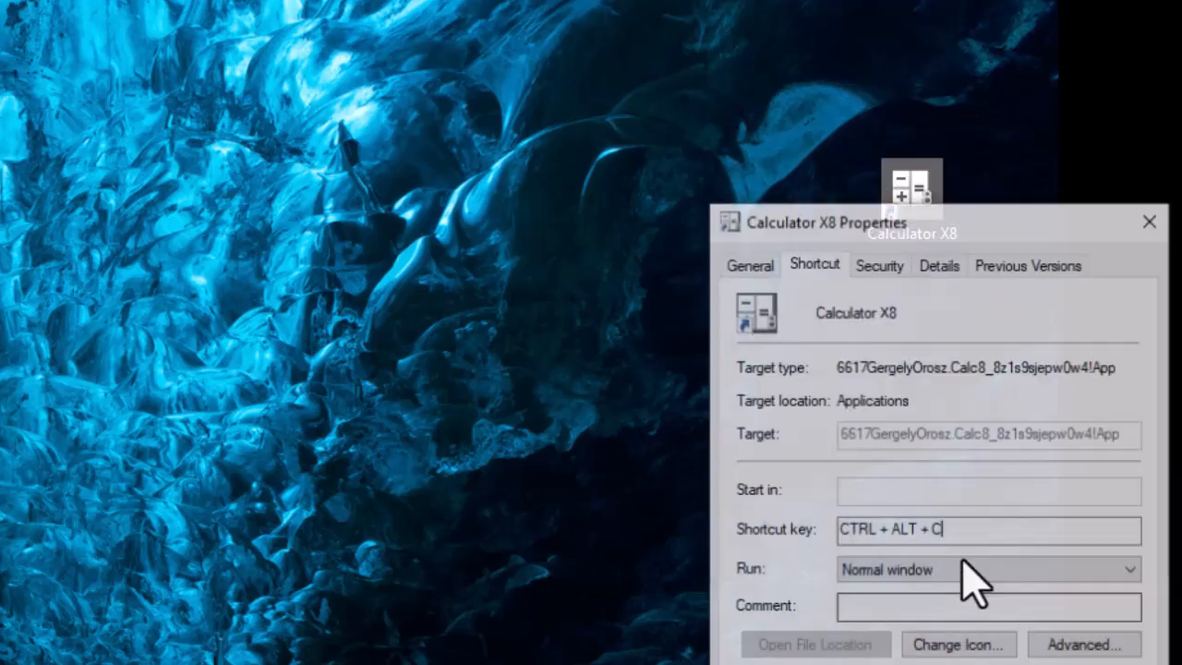
pyautogui.moveTo(1015, 217); pyautogui.dragTo(506, 173)
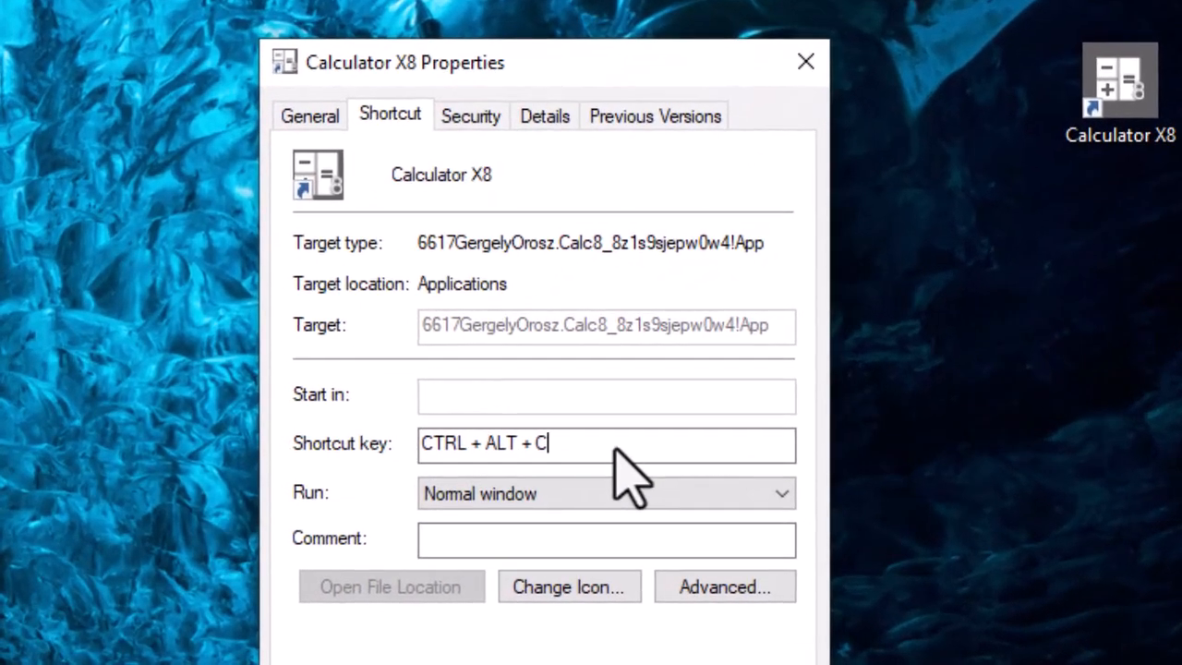
pyautogui.press('BackSpace')
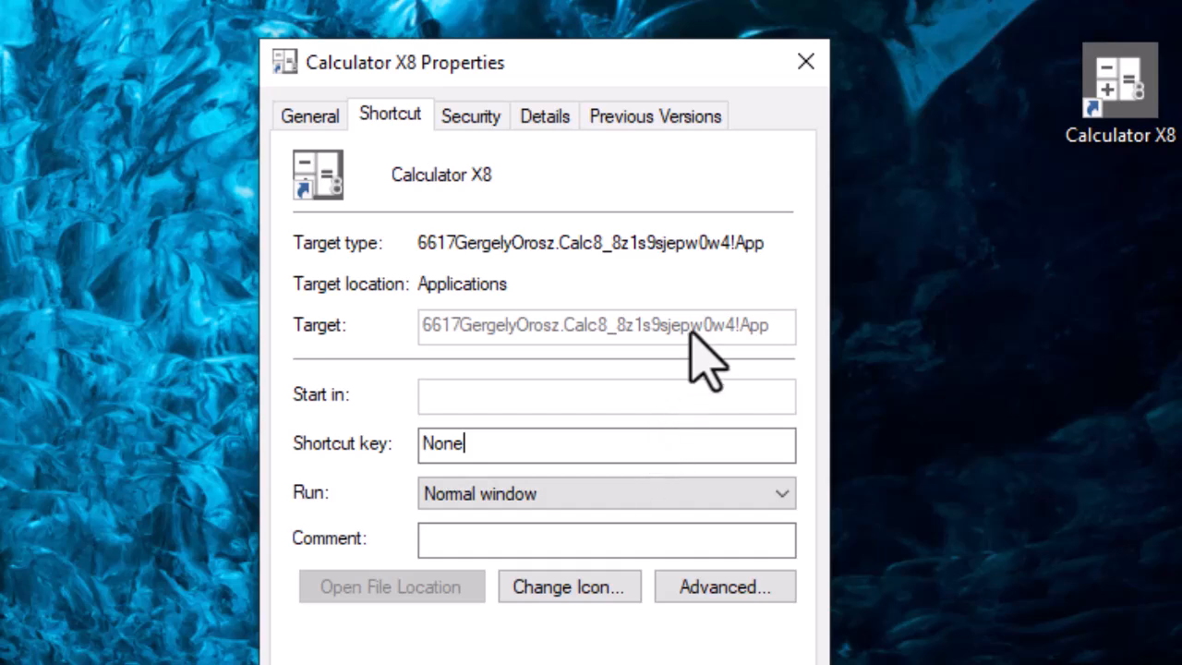
pyautogui.hotkey('ctrl', 'alt', 'c')
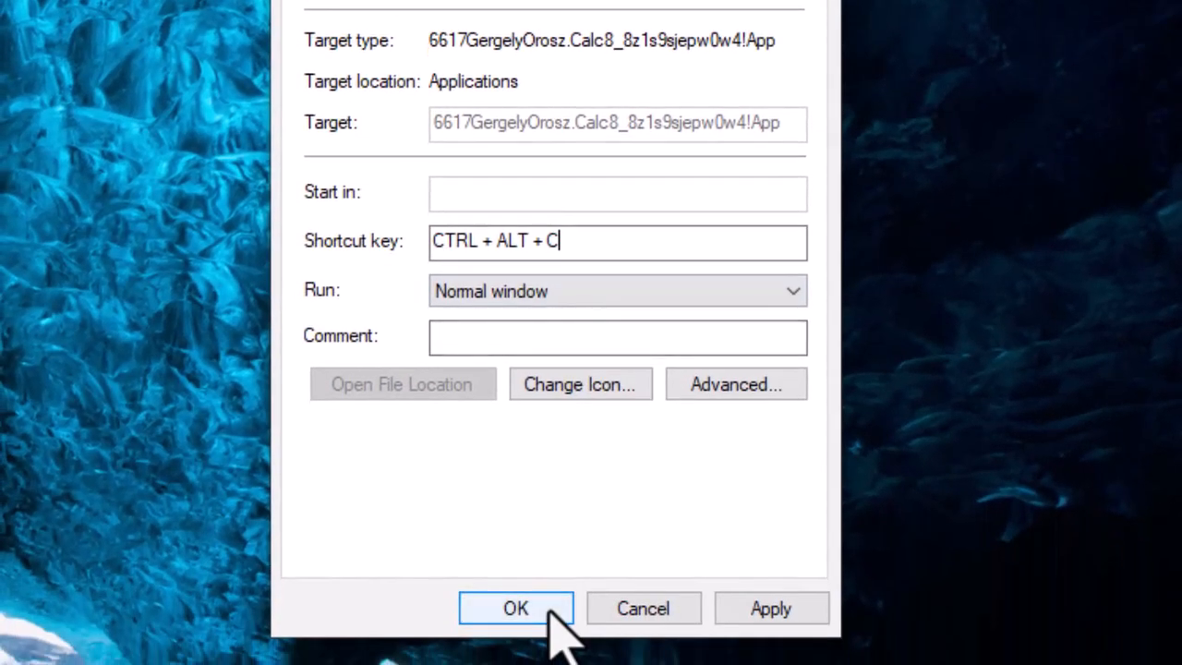
pyautogui.click(551, 610)
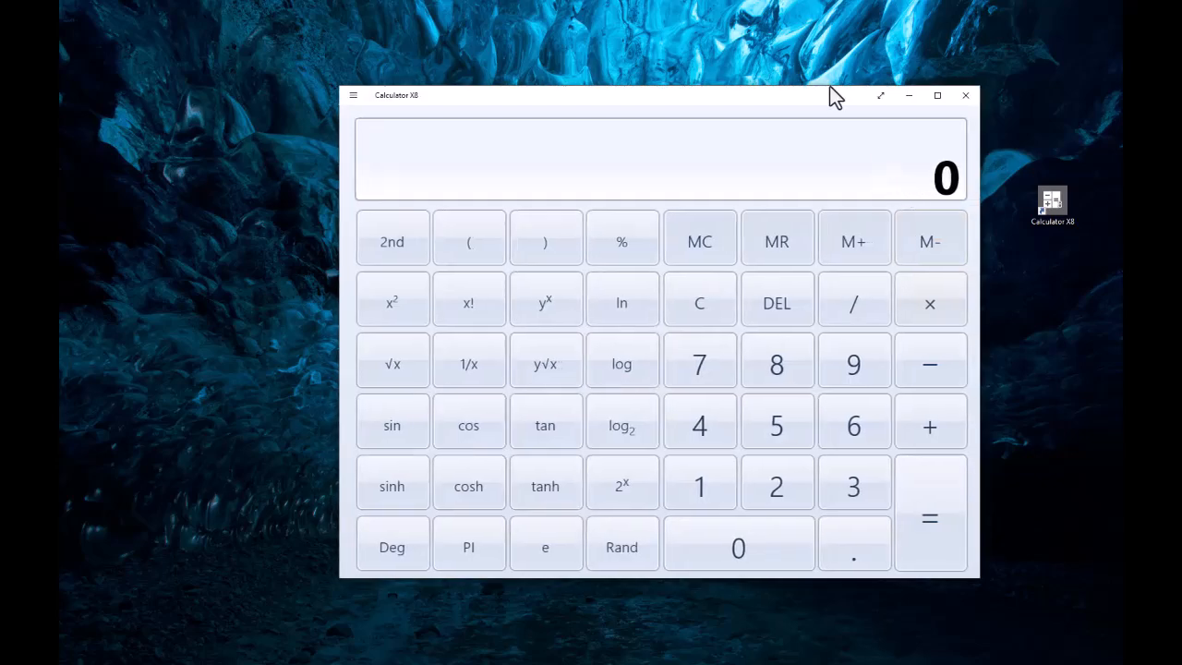
# Reposition the Calculator X8 window on the desktop and close it
pyautogui.moveTo(828, 98); pyautogui.dragTo(852, 83)
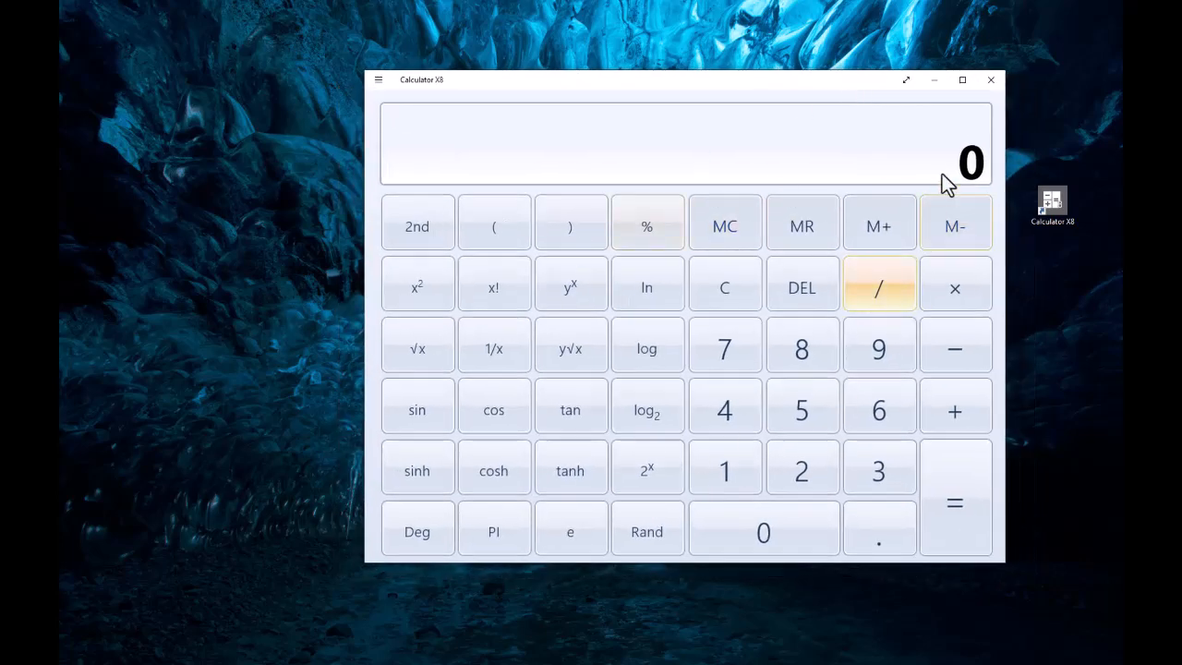
pyautogui.click(990, 80)
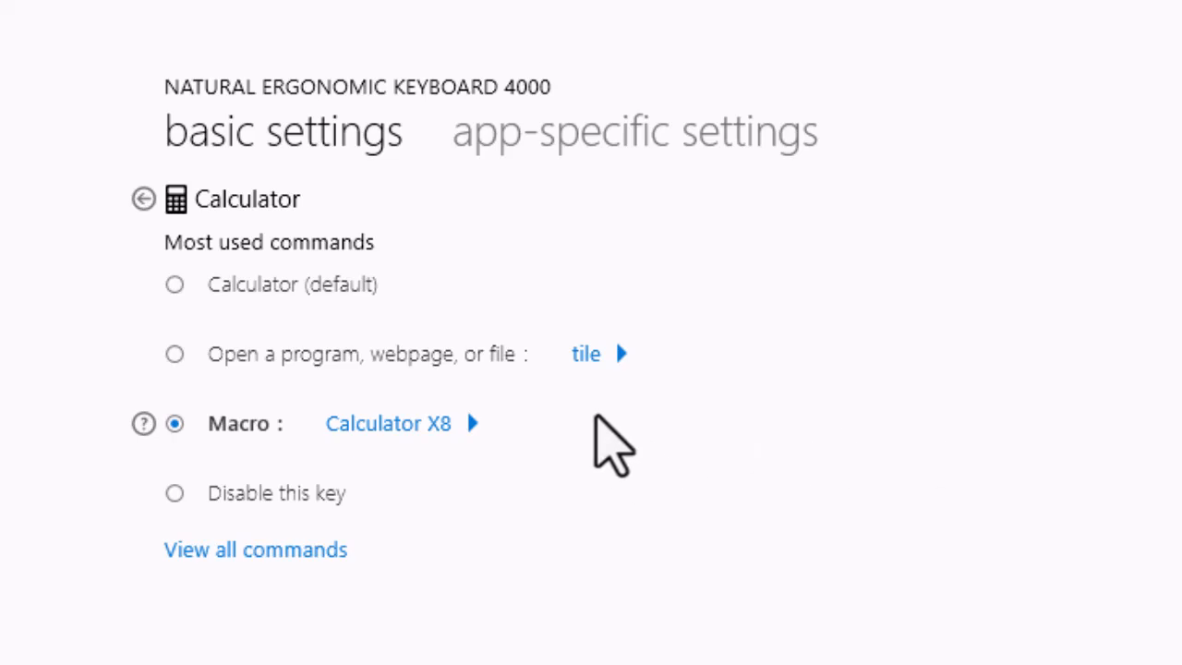
# Switch the Calculator key to its default command and back to the Calculator X8 macro, and open the available macros
pyautogui.click(386, 423)
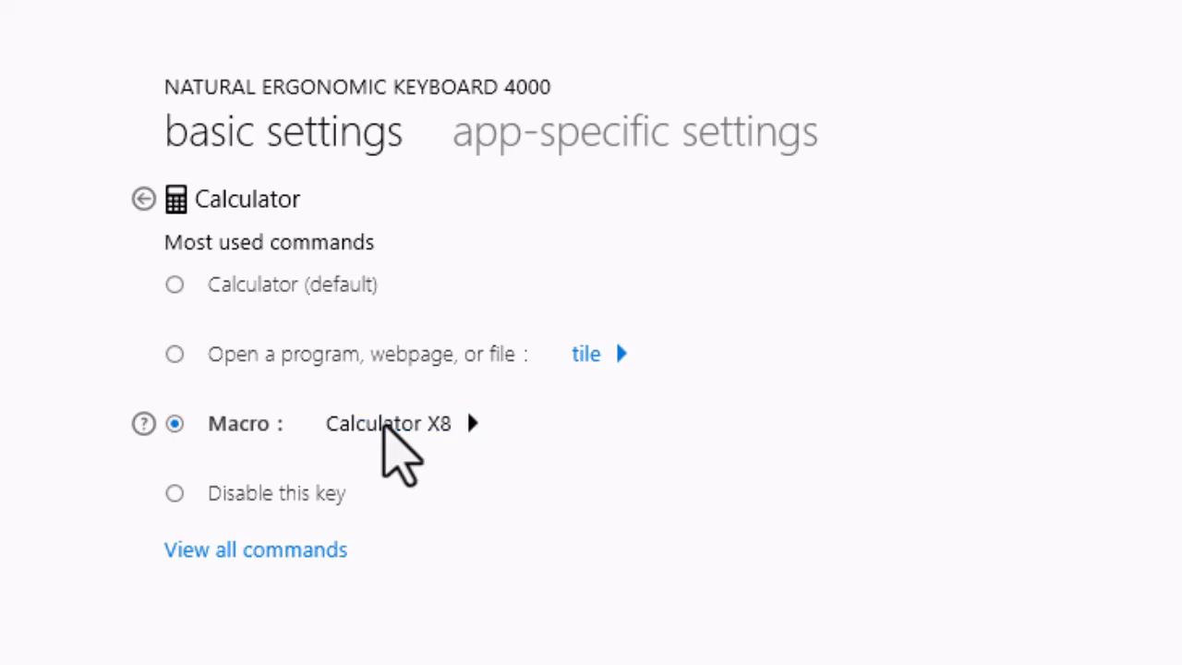
pyautogui.click(150, 200)
pyautogui.click(175, 280)
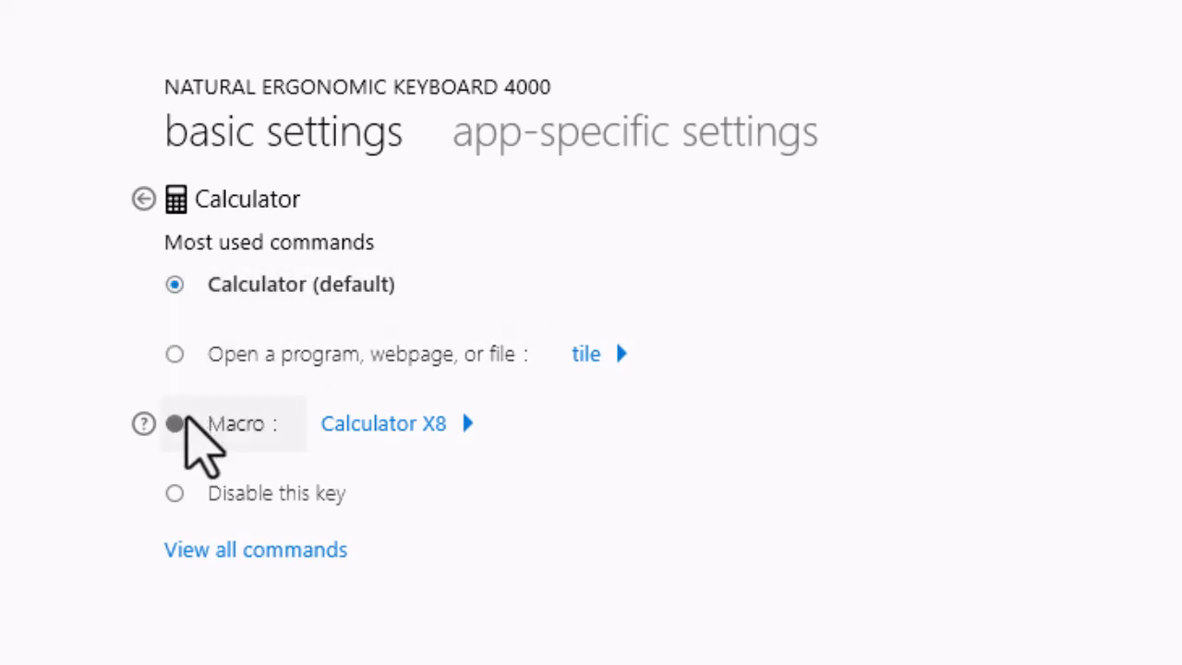
pyautogui.click(175, 424)
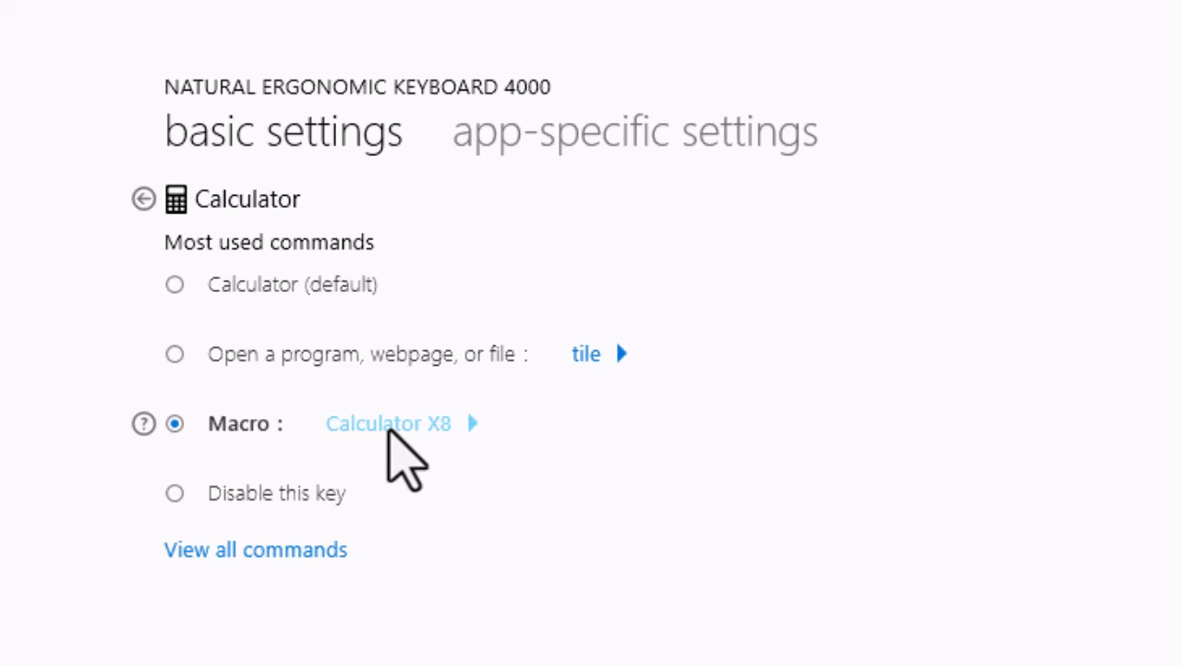
pyautogui.click(389, 425)
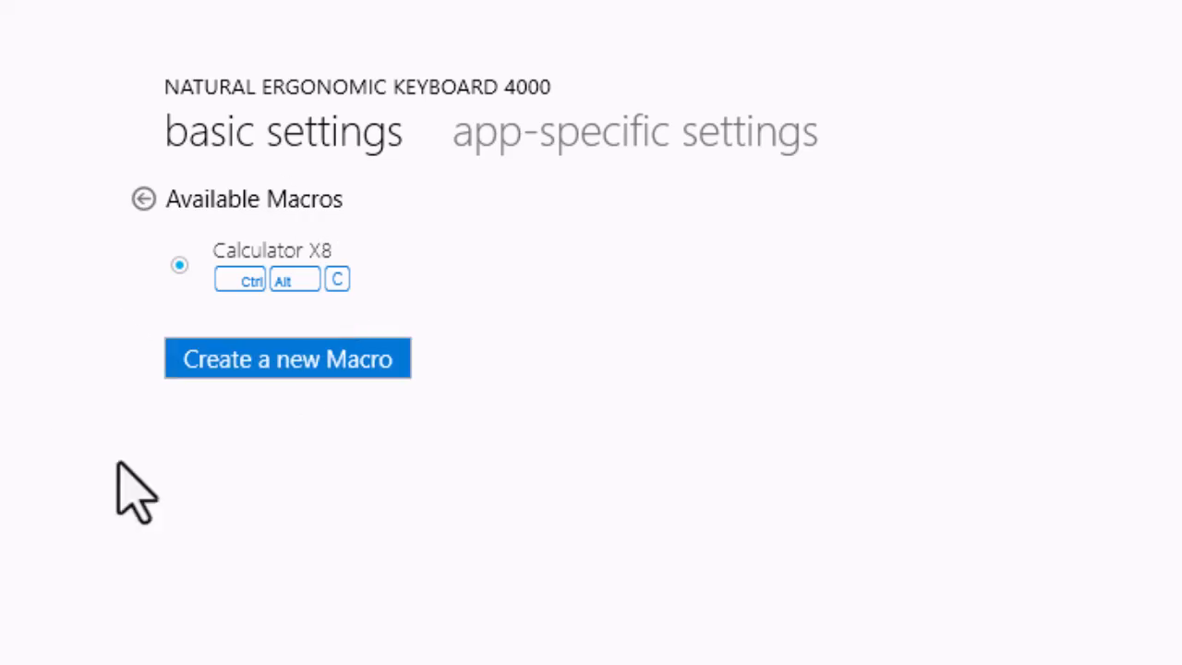
# Create a new macro named Calculator Demo
pyautogui.click(325, 362)
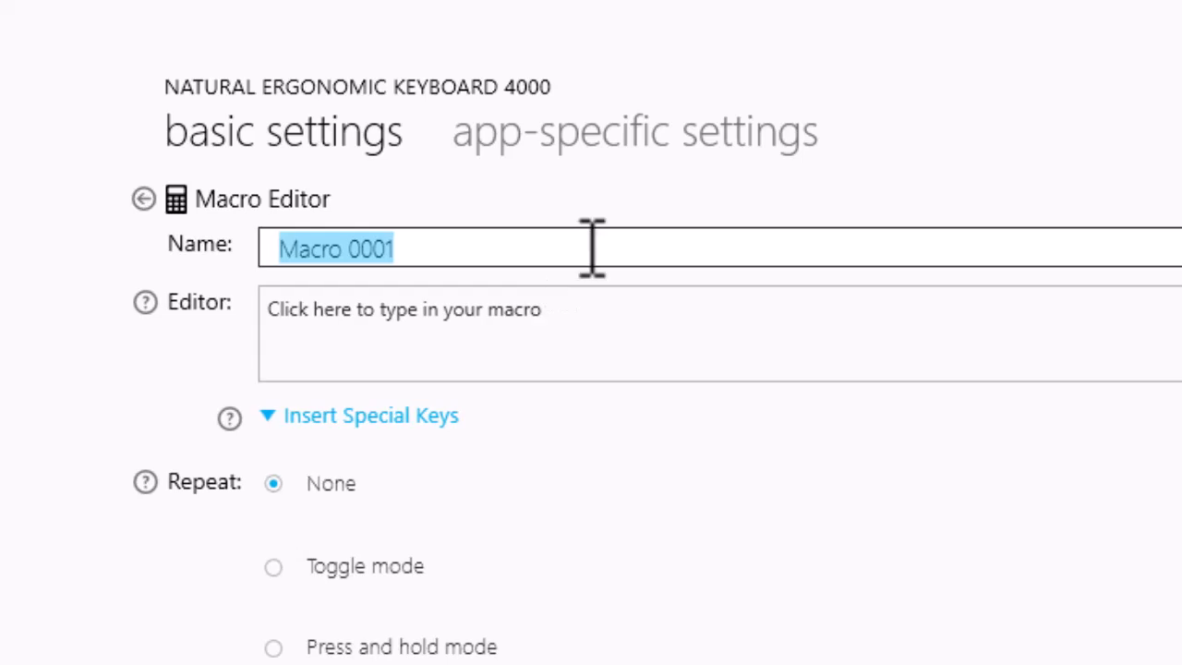
pyautogui.write('Calc')
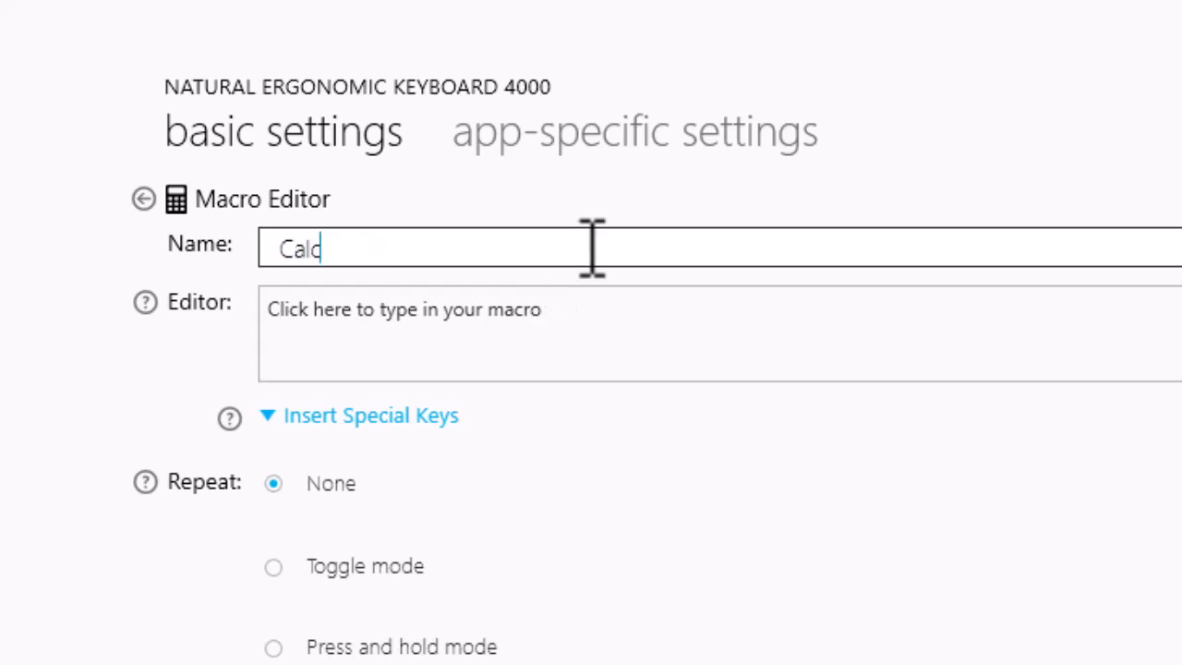
pyautogui.write('ulator Demo')
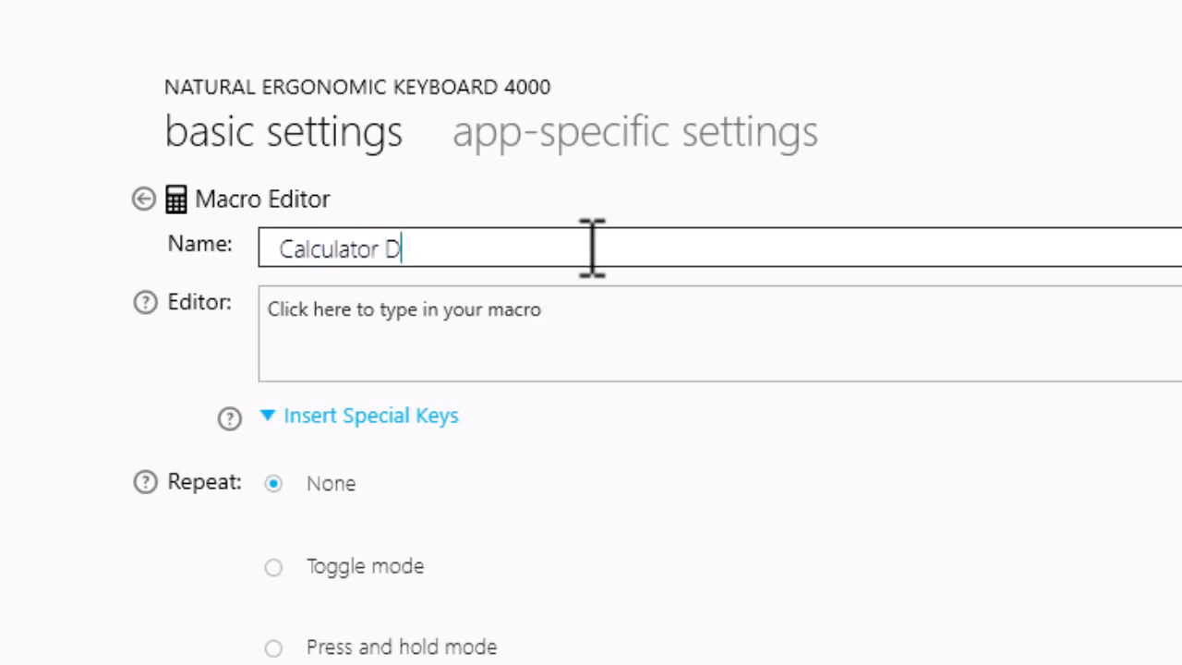
# Record a Ctrl key press in the Calculator Demo macro, launch Calculator X8 and close its window
pyautogui.click(458, 381)
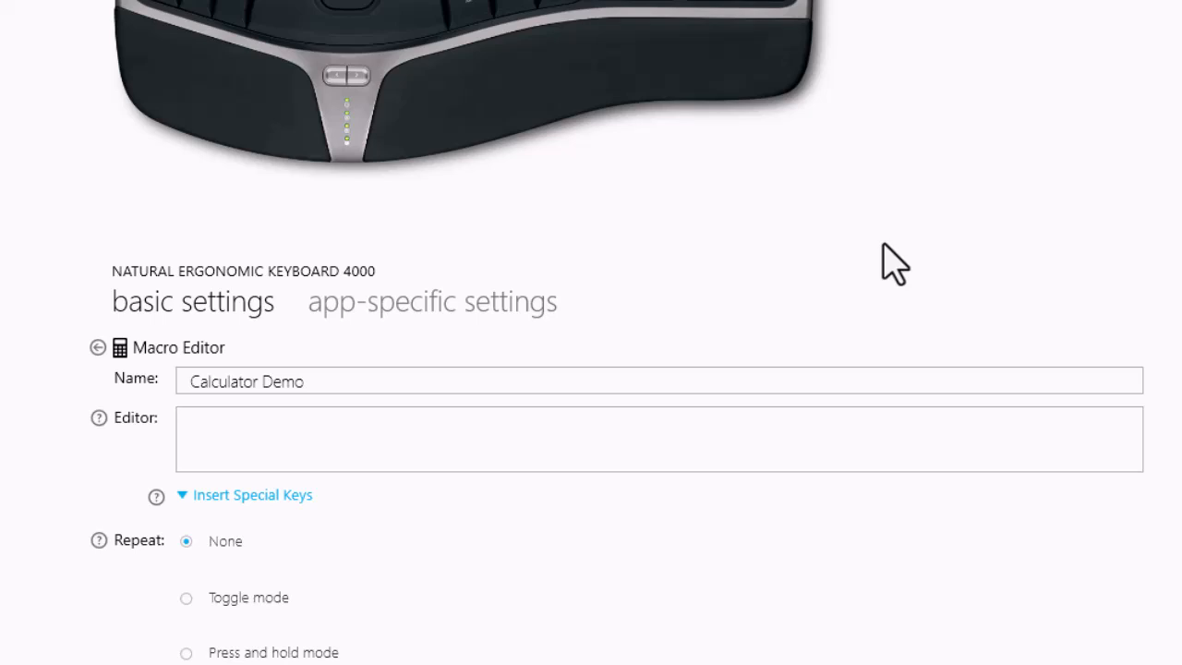
pyautogui.press('ctrl')
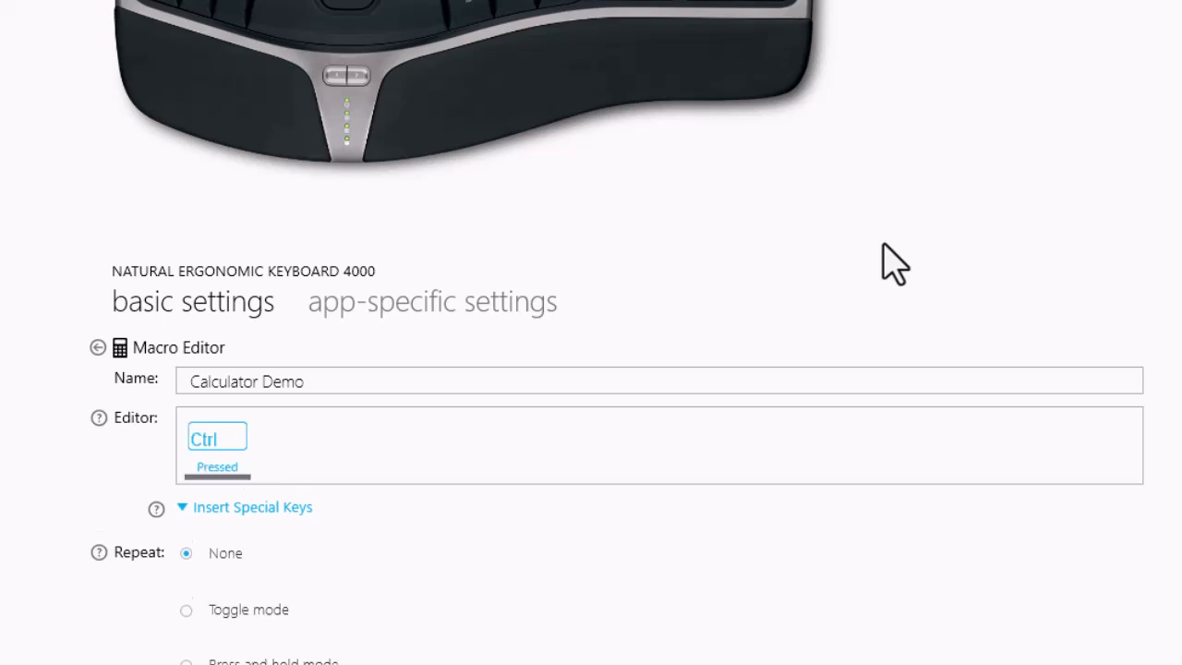
pyautogui.press('XF86Calculator')
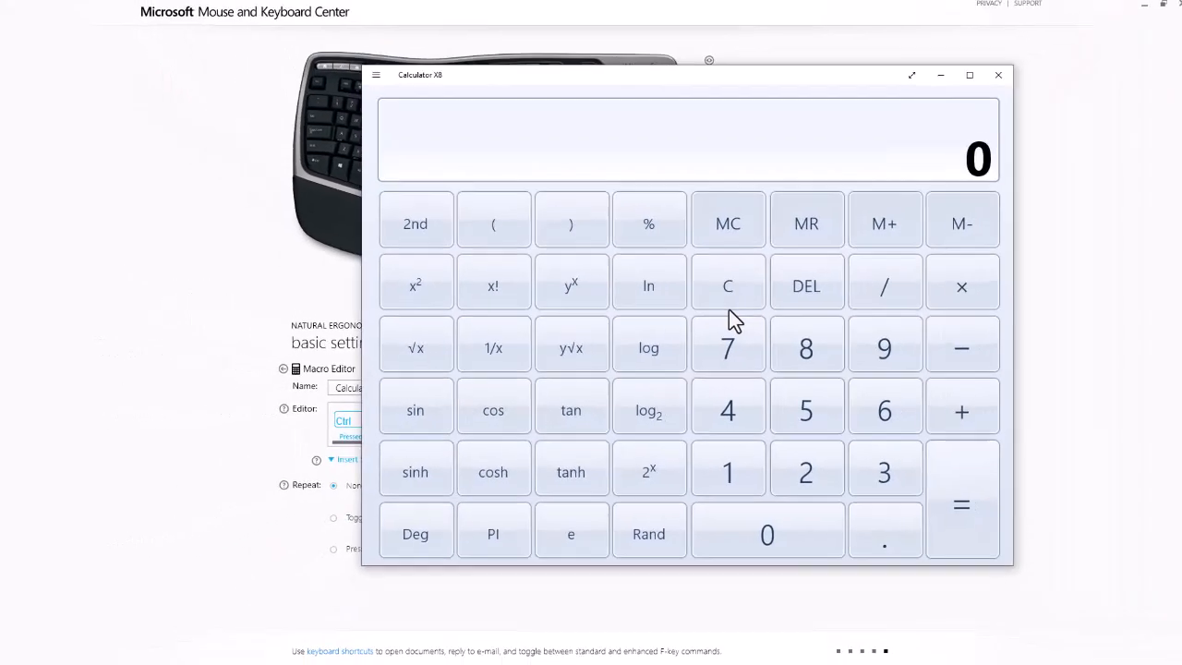
pyautogui.moveTo(721, 84); pyautogui.dragTo(567, 80)
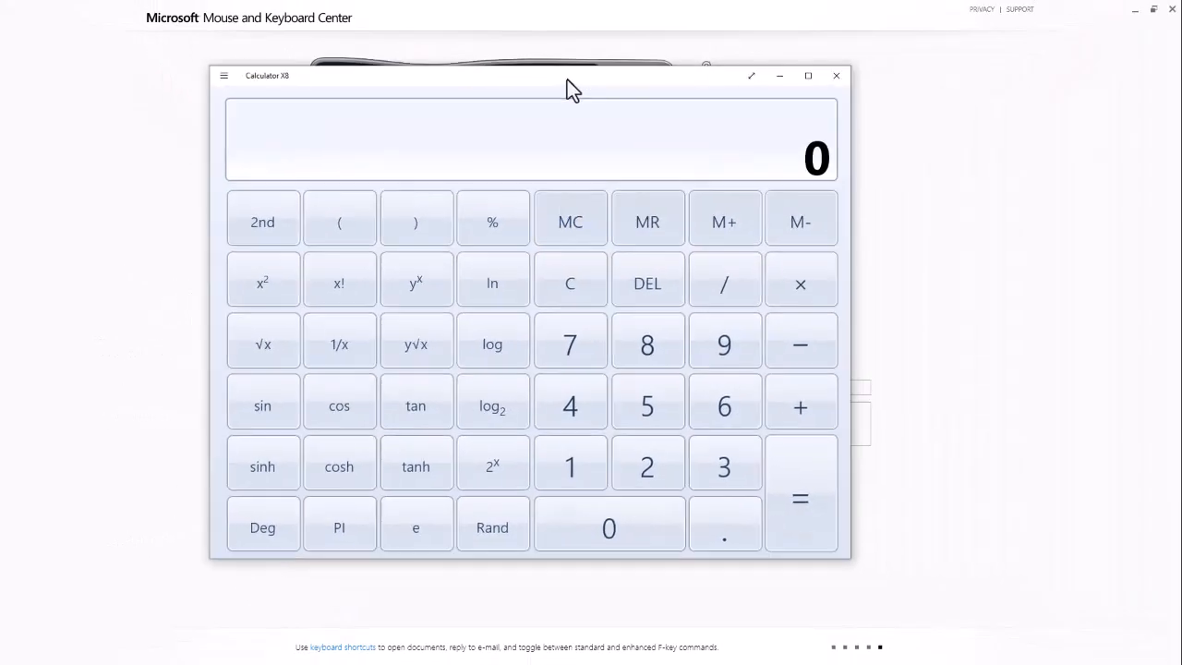
pyautogui.click(837, 83)
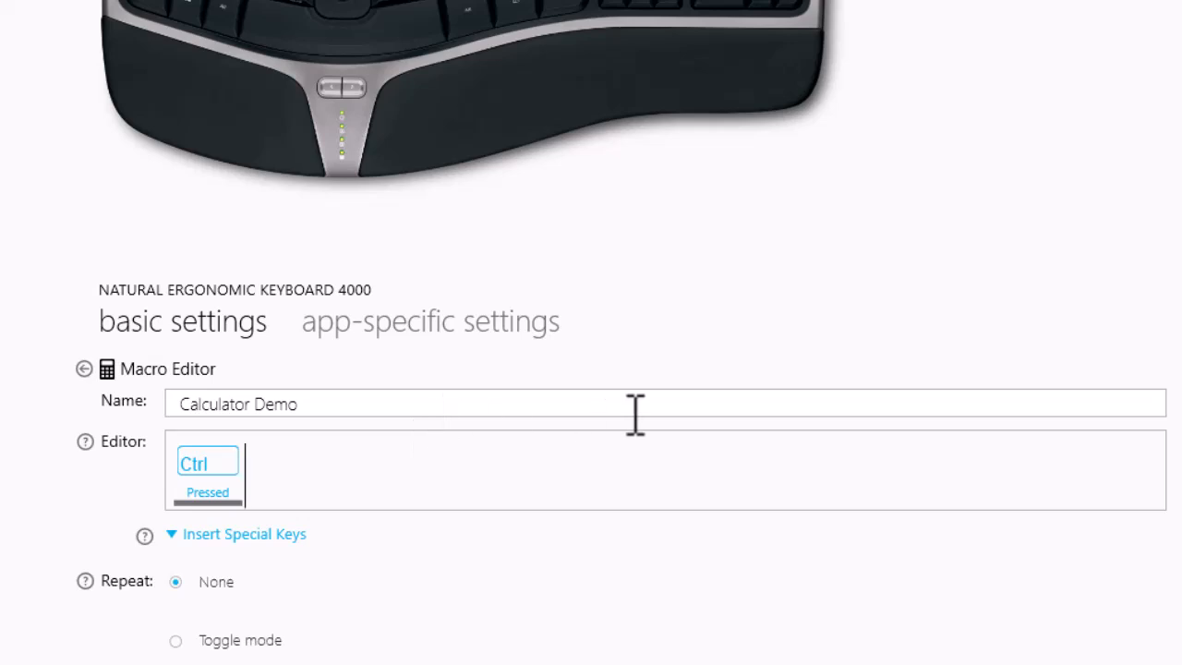
# Append Alt, C, Ctrl, Alt and C to the Calculator Demo macro and return to the available macros
pyautogui.click(244, 535)
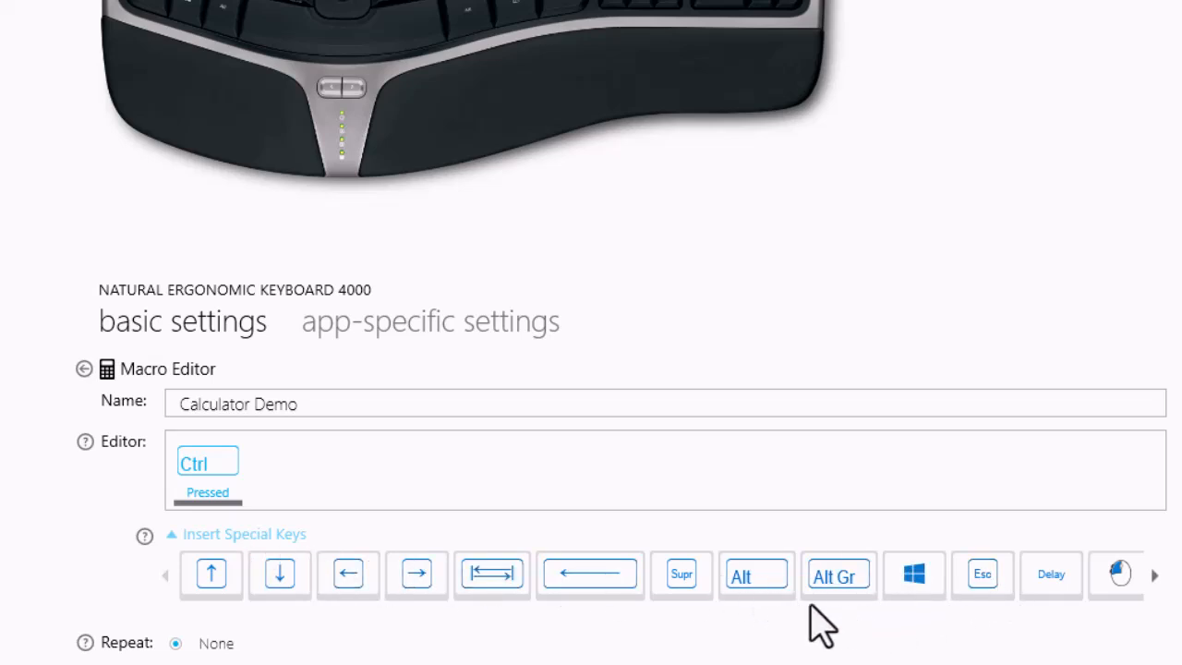
pyautogui.click(749, 580)
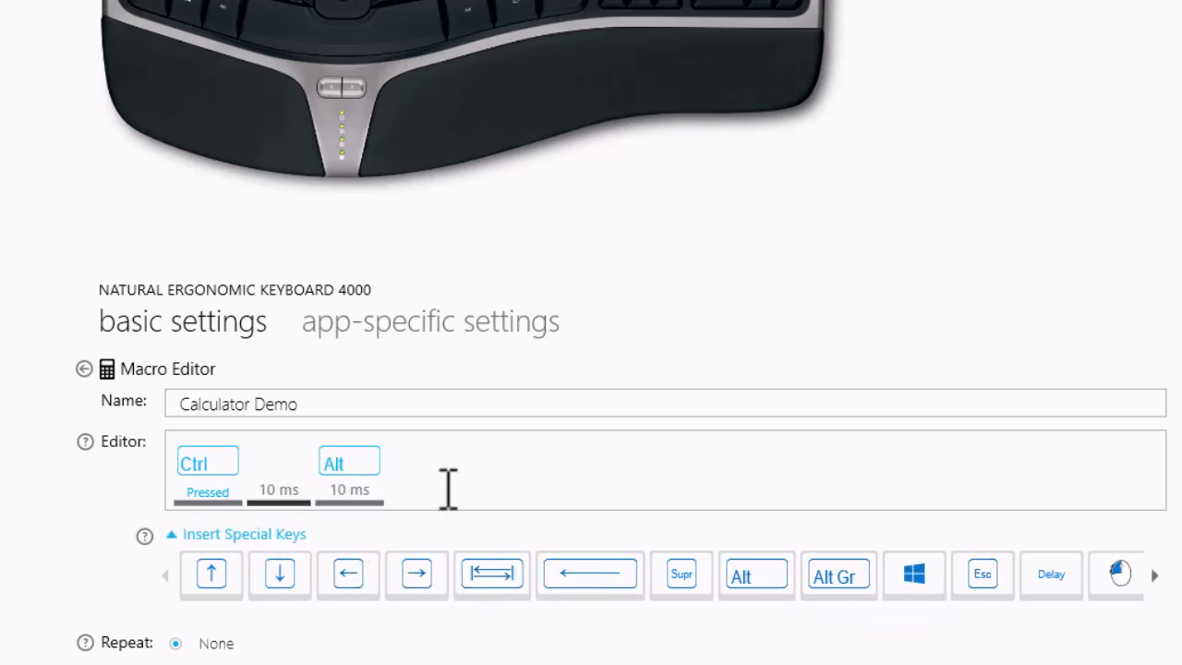
pyautogui.press('c')
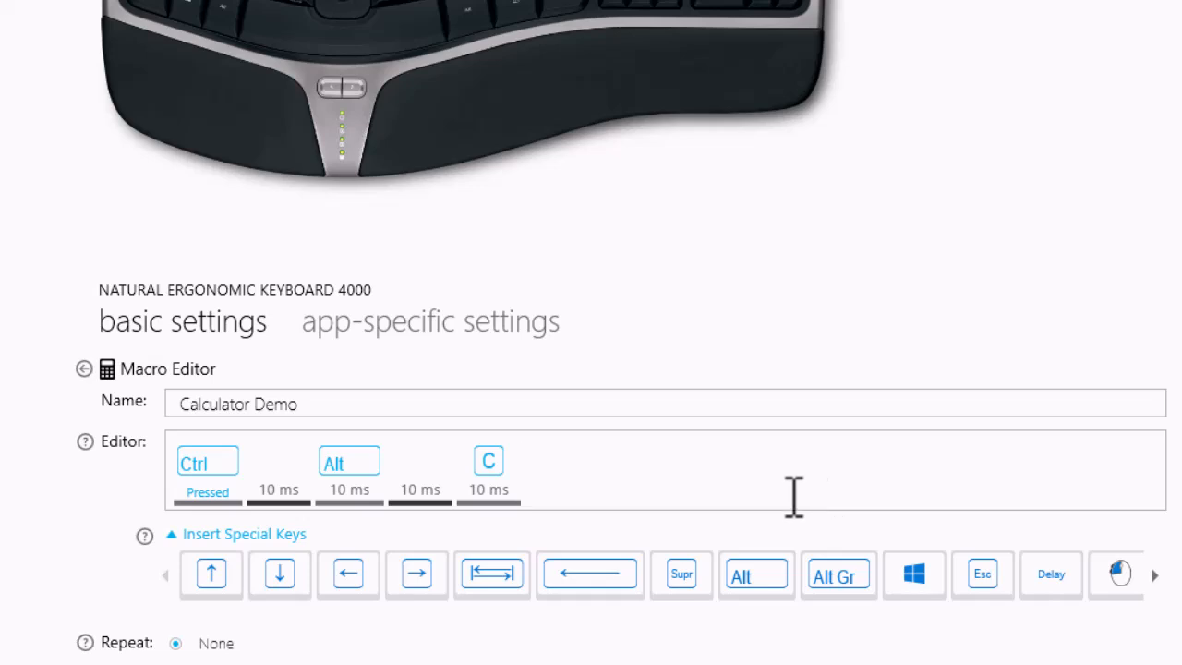
pyautogui.press('ctrl')
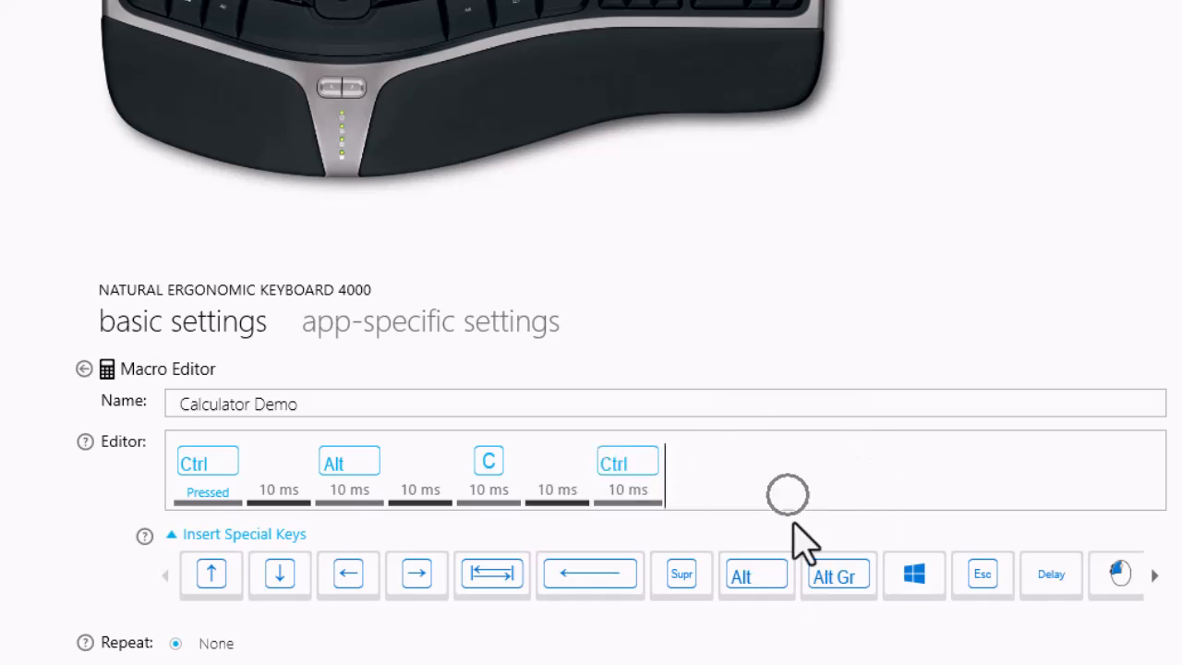
pyautogui.click(775, 591)
pyautogui.press('c')
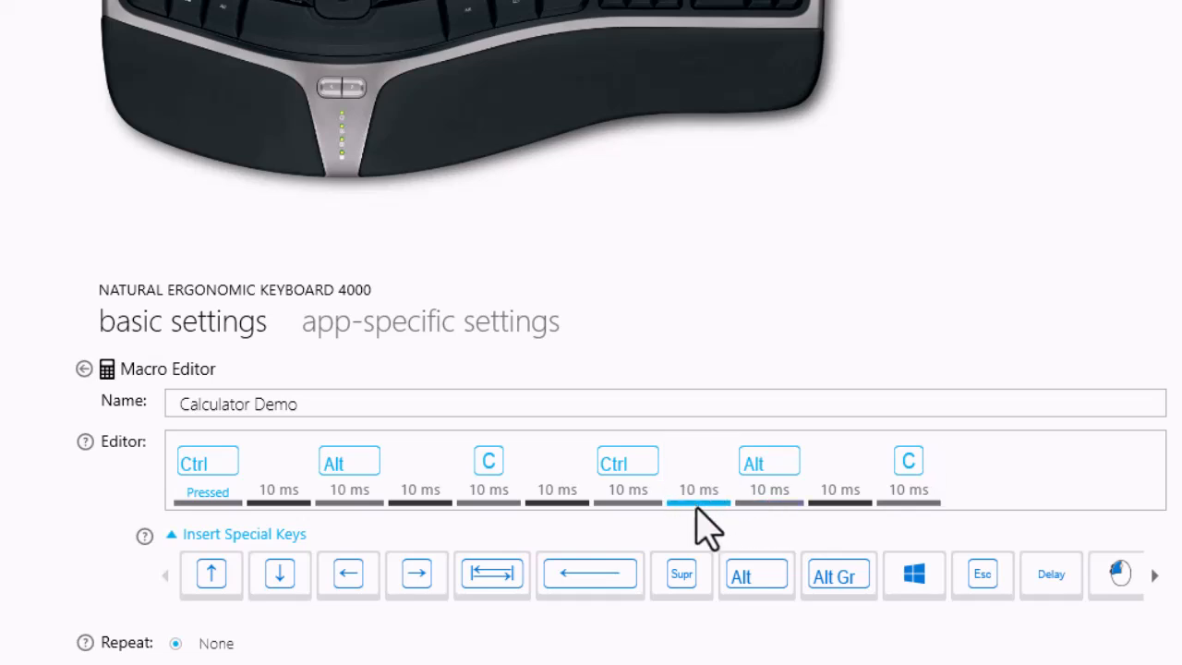
pyautogui.moveTo(696, 508)
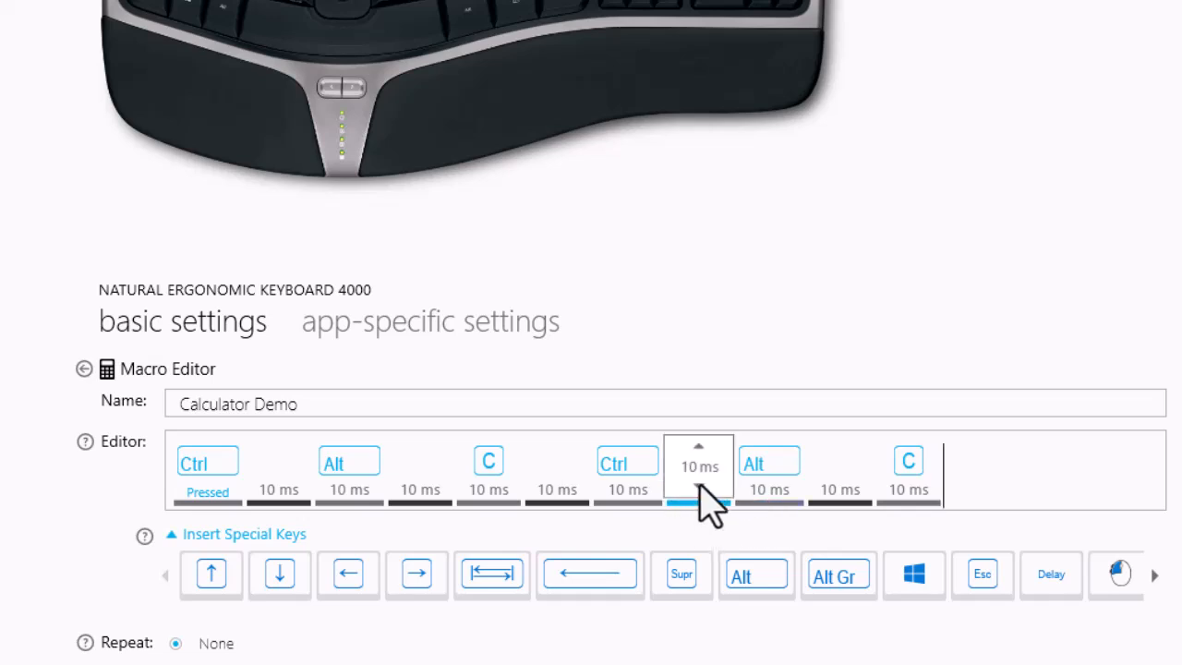
pyautogui.moveTo(832, 503)
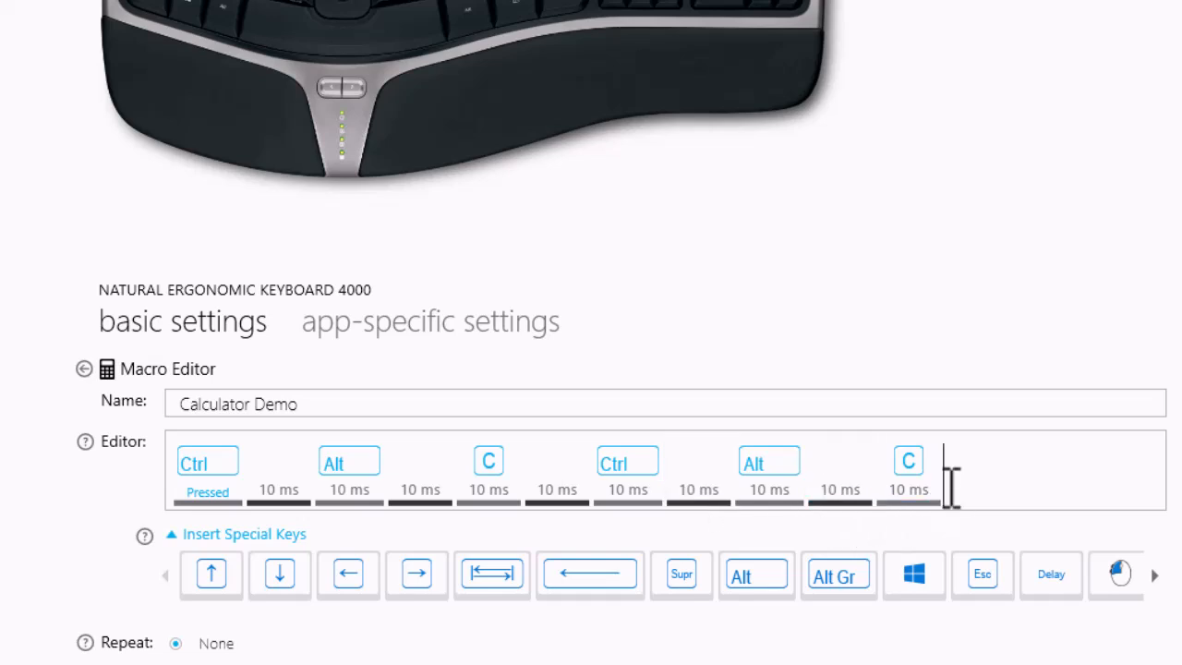
pyautogui.click(84, 368)
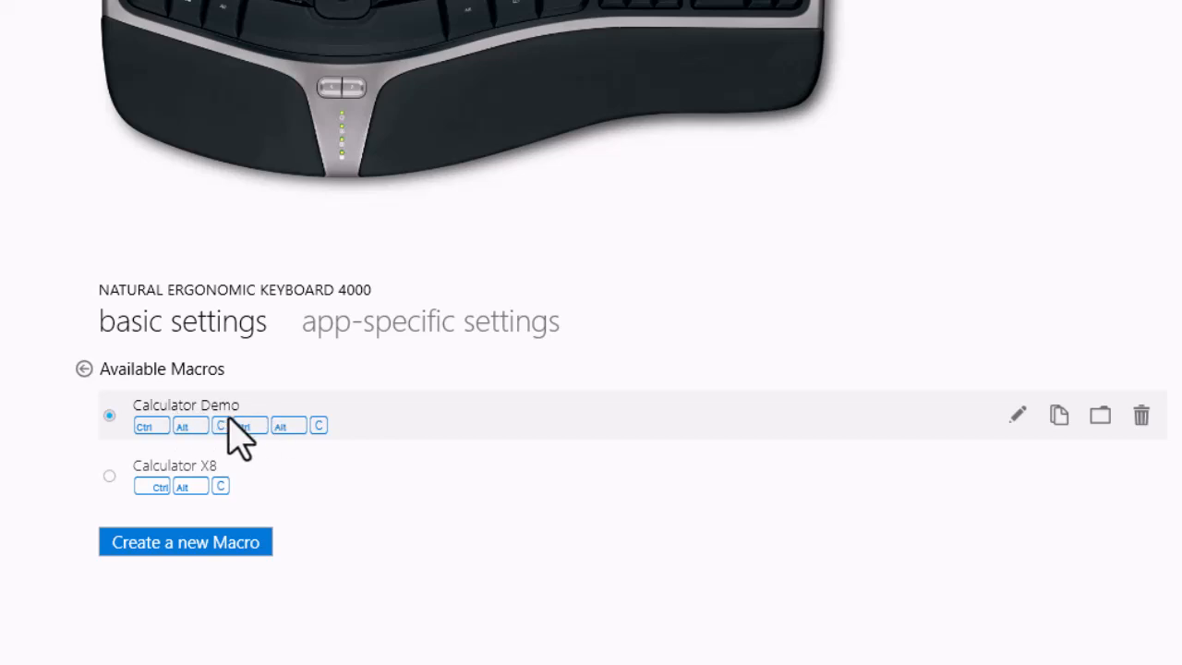
# Open Calculator Demo.mhm from the macro's folder as text and select the key code in its first KeyBoardEvent line
pyautogui.click(1099, 420)
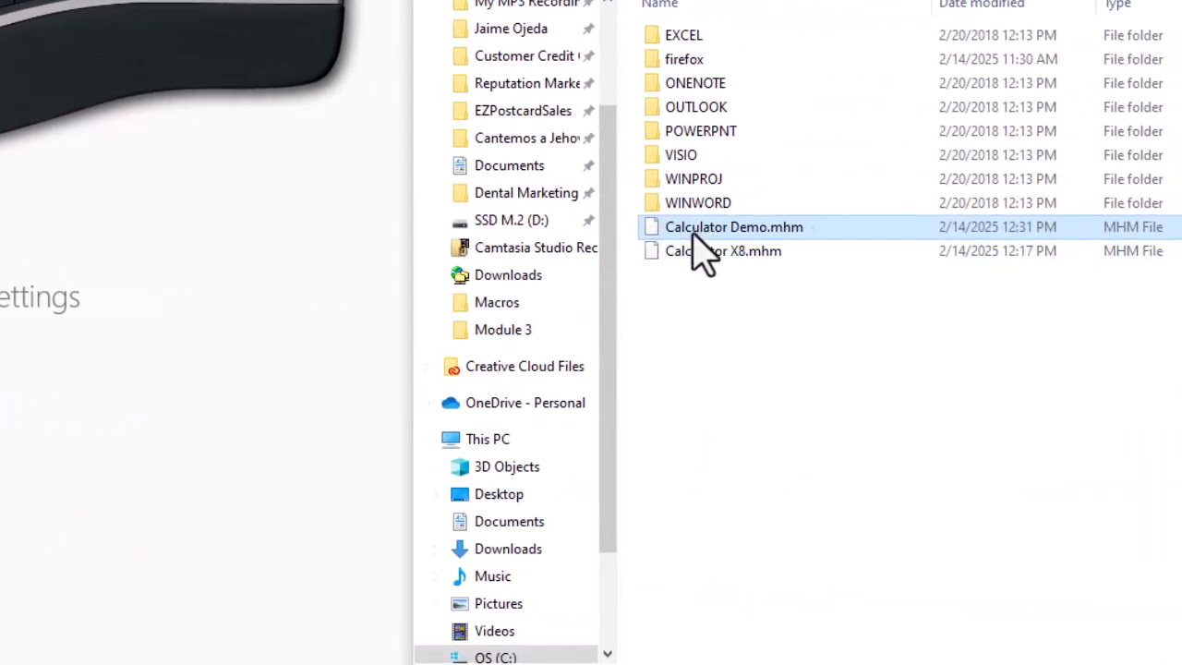
pyautogui.click(700, 251)
pyautogui.click(698, 234)
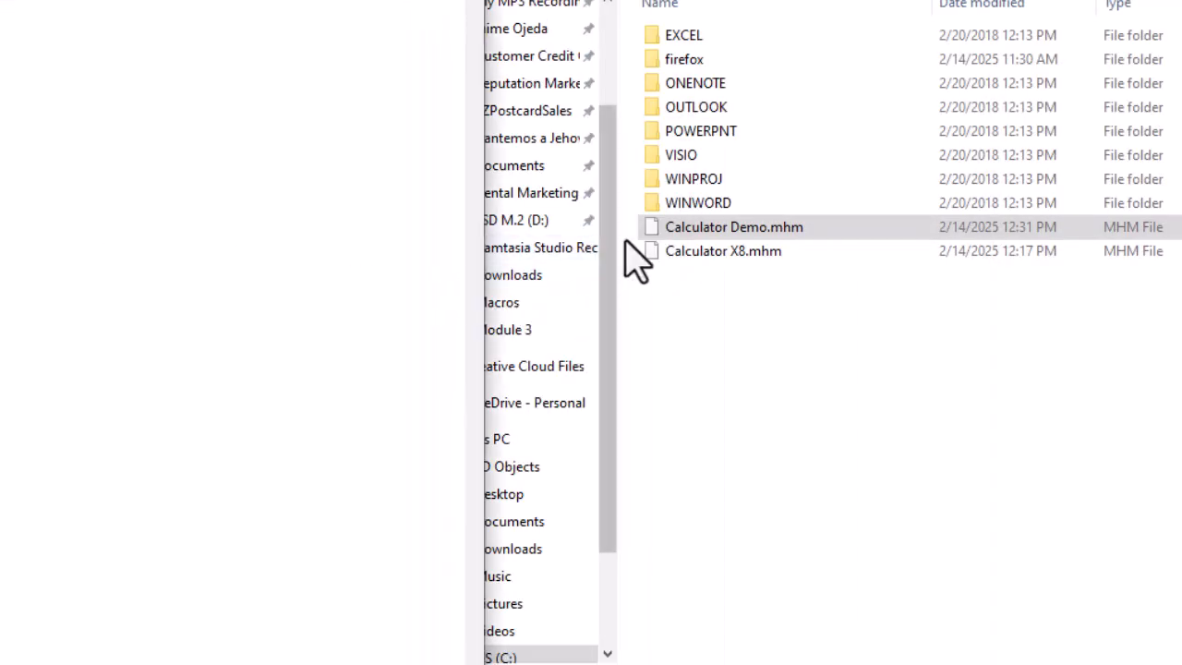
pyautogui.moveTo(660, 232); pyautogui.dragTo(69, 247)
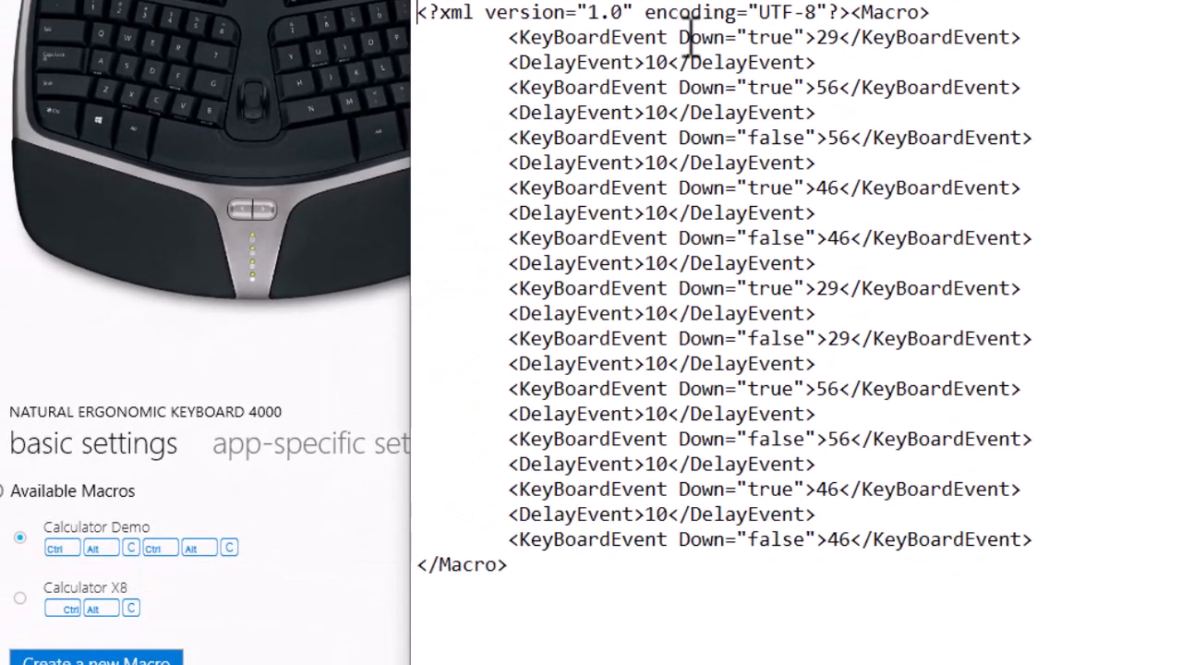
pyautogui.moveTo(680, 37); pyautogui.dragTo(1010, 28)
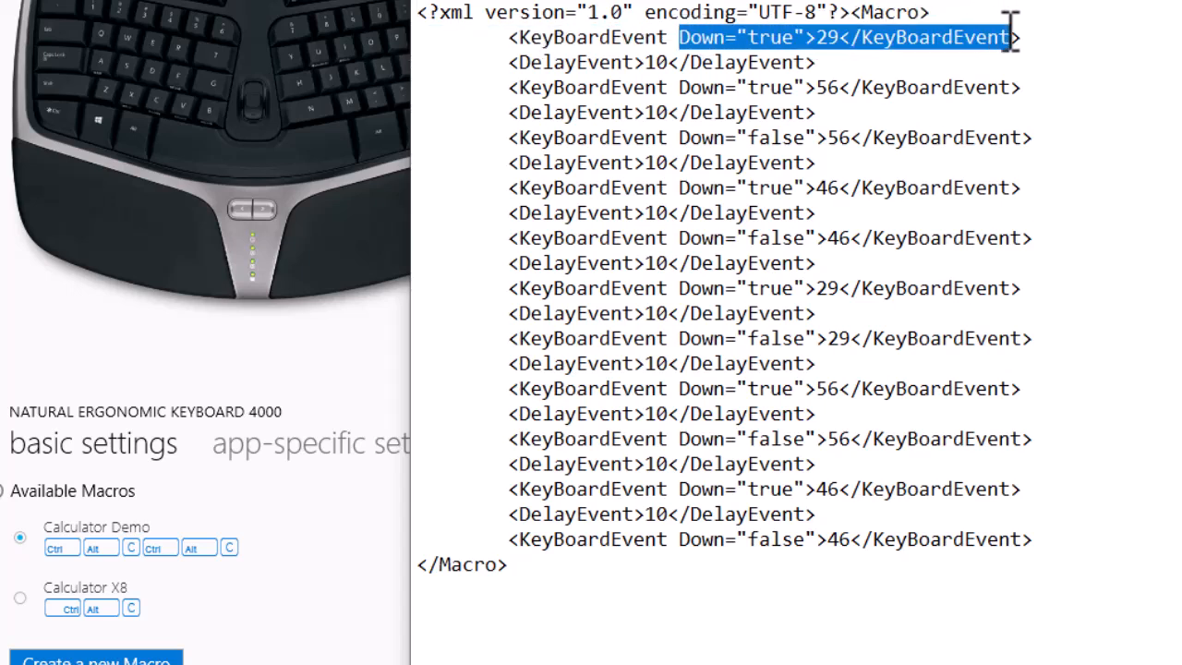
# Examine the key codes 29, 56 and 46 and the Down="true" and Down="false" states in the macro's keyboard events
pyautogui.click(916, 113)
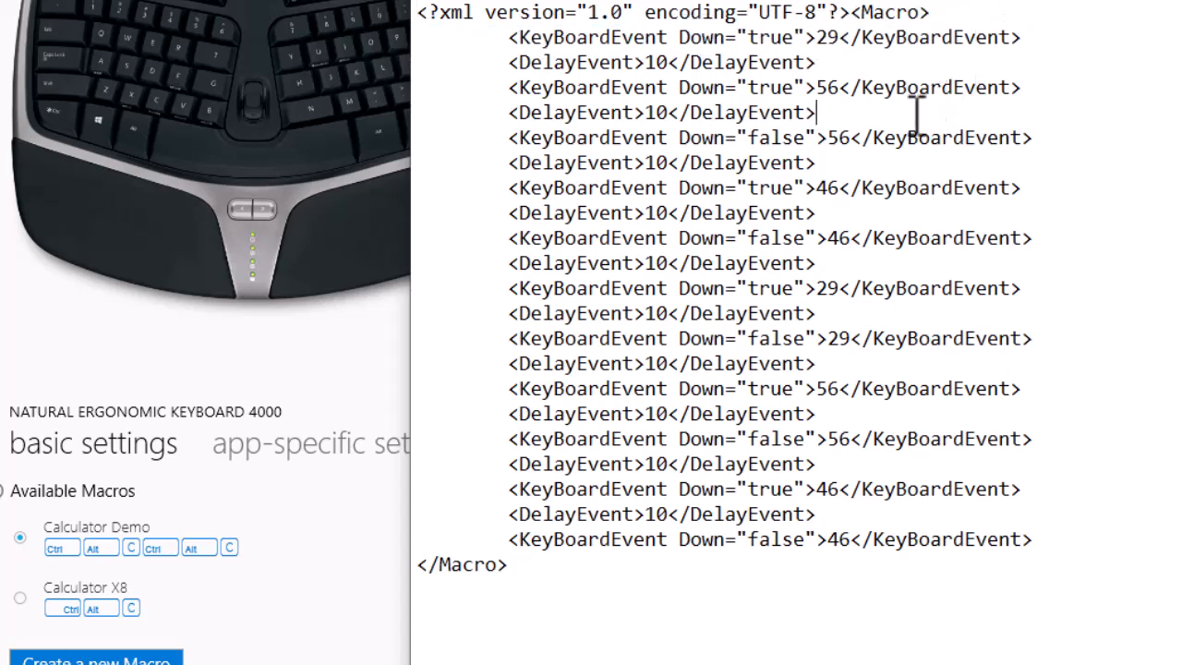
pyautogui.click(750, 89)
pyautogui.moveTo(748, 88); pyautogui.dragTo(1010, 87)
pyautogui.click(720, 164)
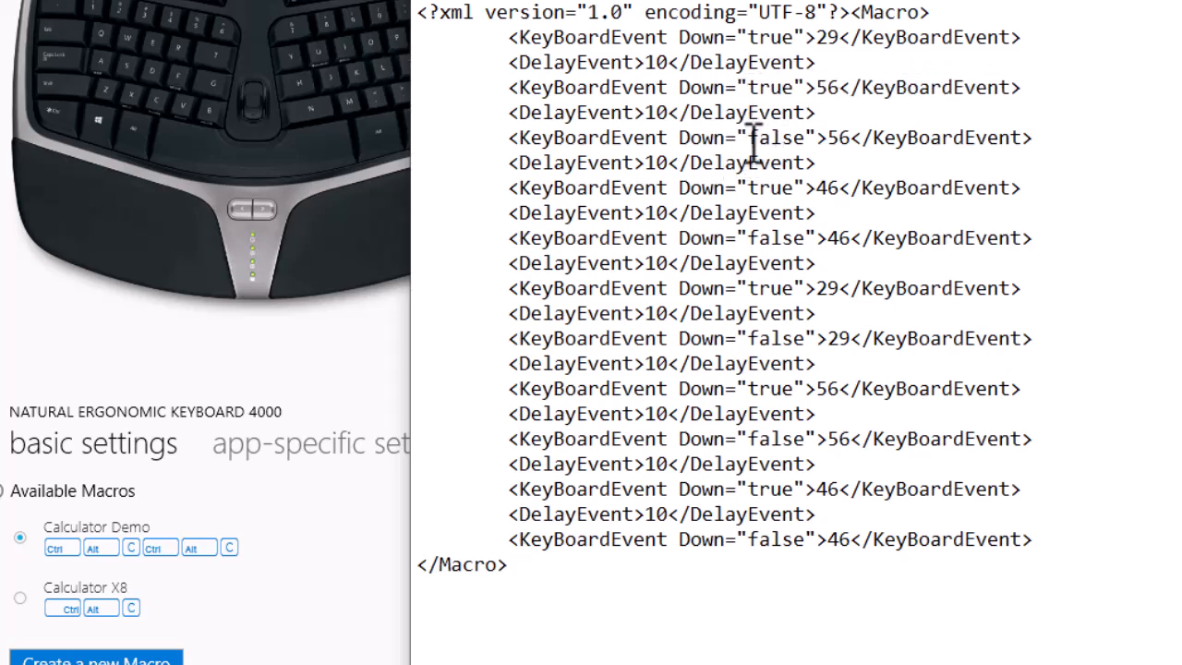
pyautogui.moveTo(739, 188); pyautogui.dragTo(965, 187)
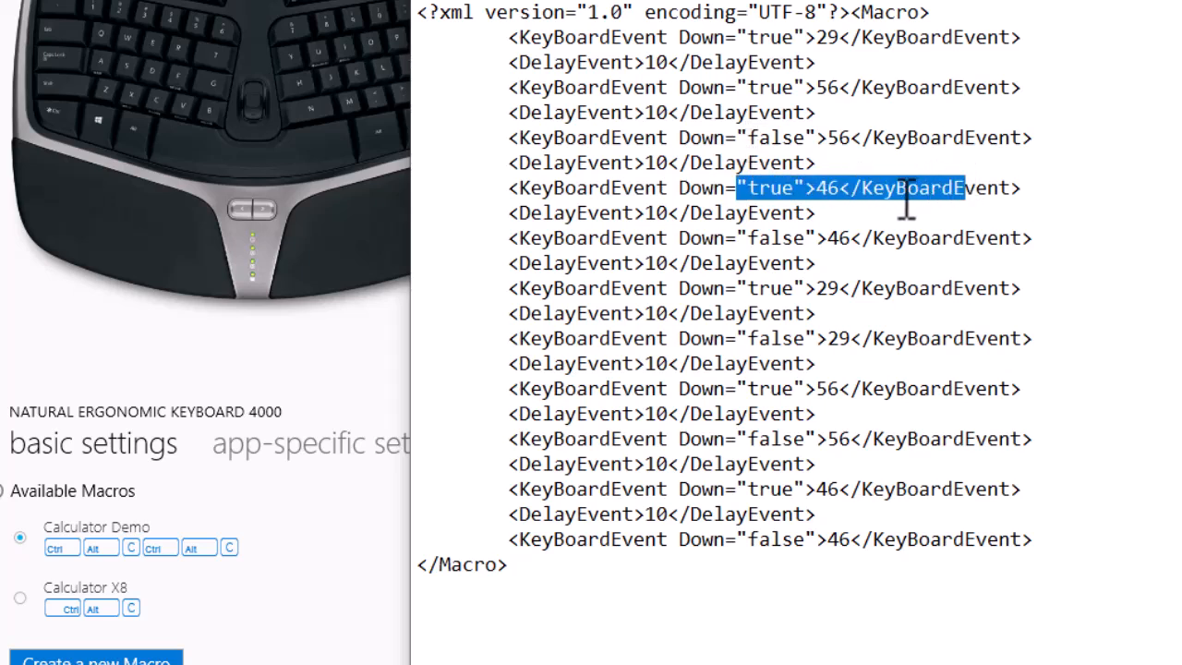
pyautogui.click(901, 188)
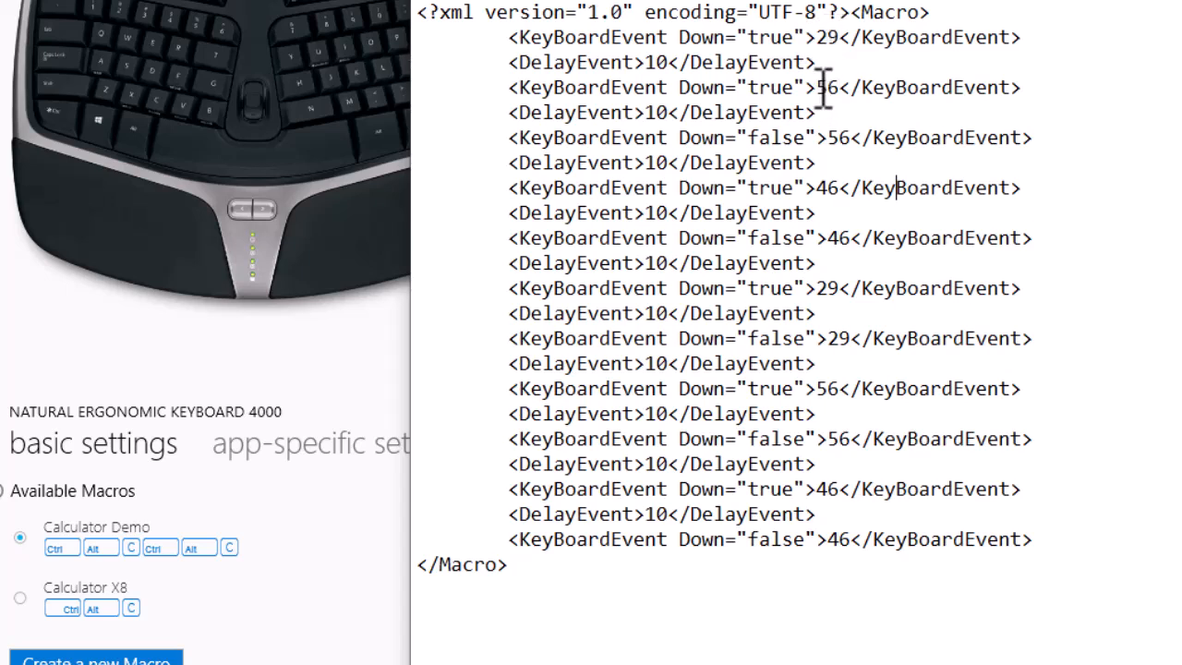
pyautogui.moveTo(814, 87); pyautogui.dragTo(850, 92)
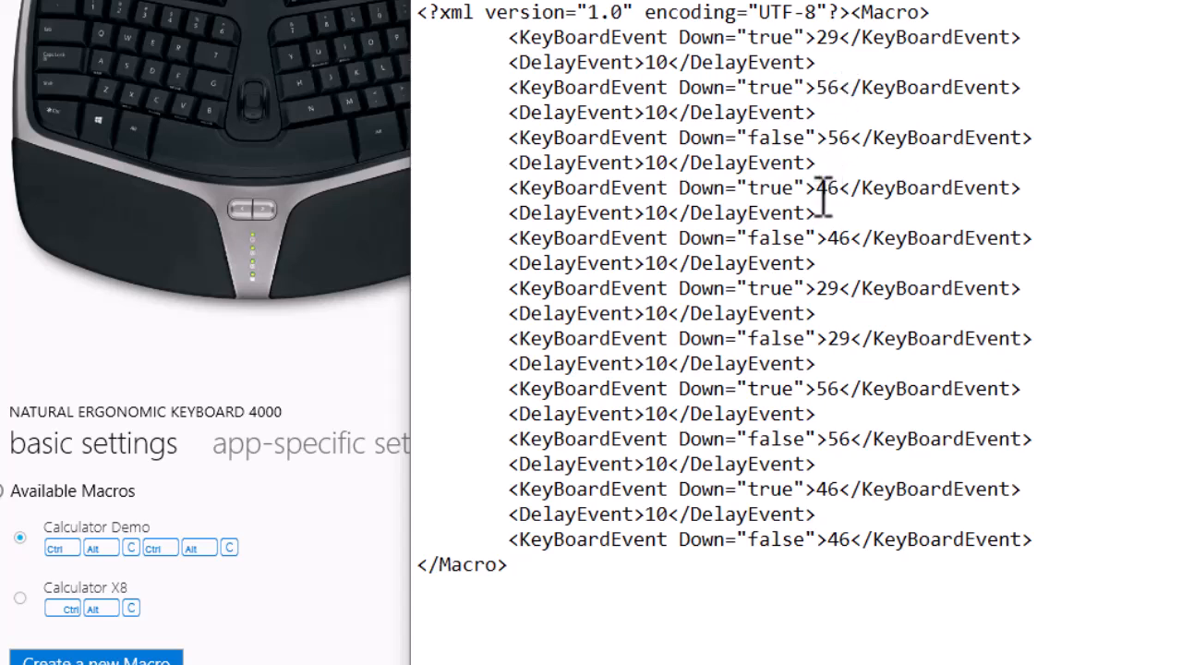
pyautogui.moveTo(818, 190); pyautogui.dragTo(866, 190)
pyautogui.click(866, 190)
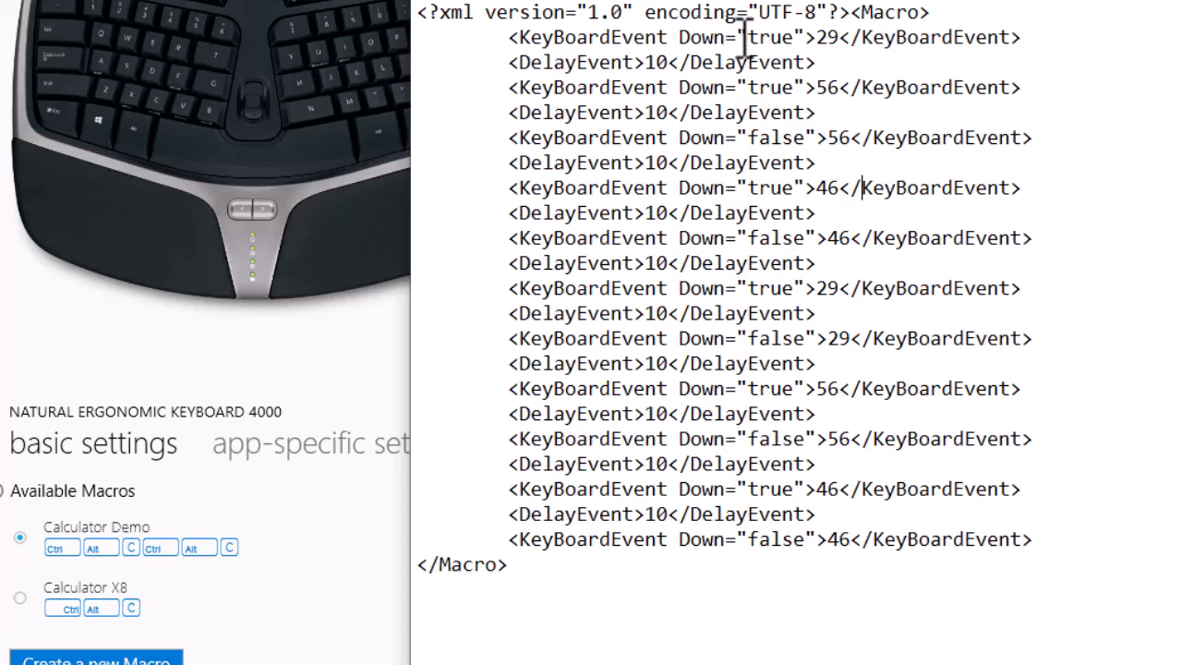
pyautogui.moveTo(738, 39); pyautogui.dragTo(775, 42)
pyautogui.click(774, 41)
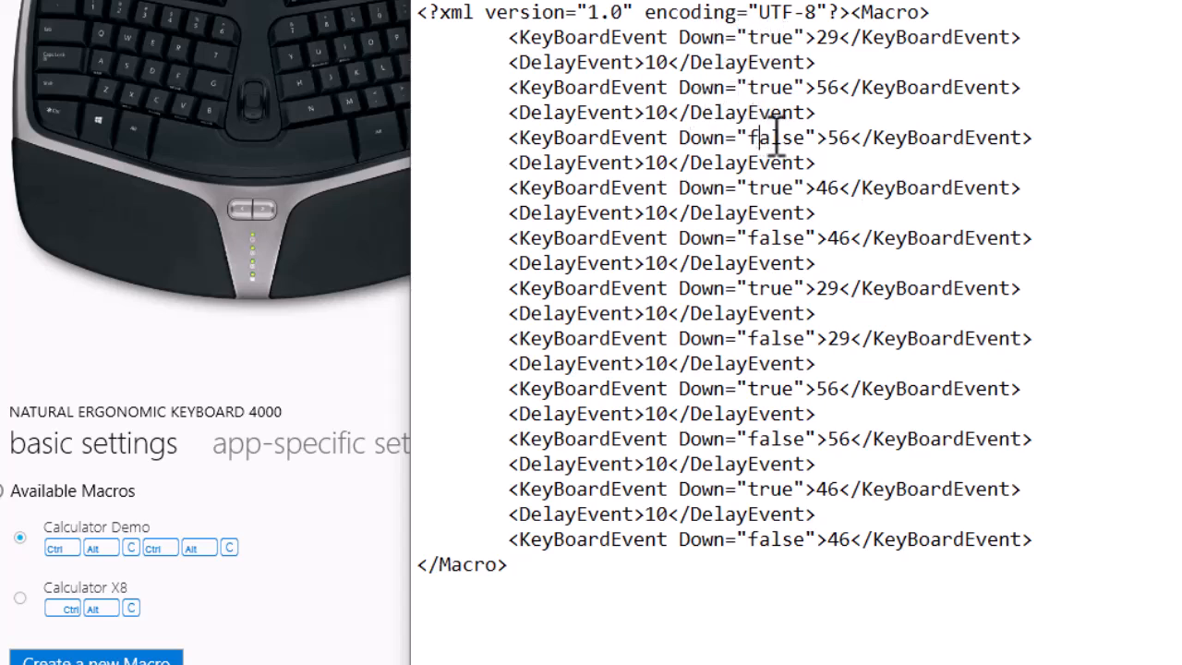
pyautogui.moveTo(759, 138); pyautogui.dragTo(803, 142)
pyautogui.click(803, 141)
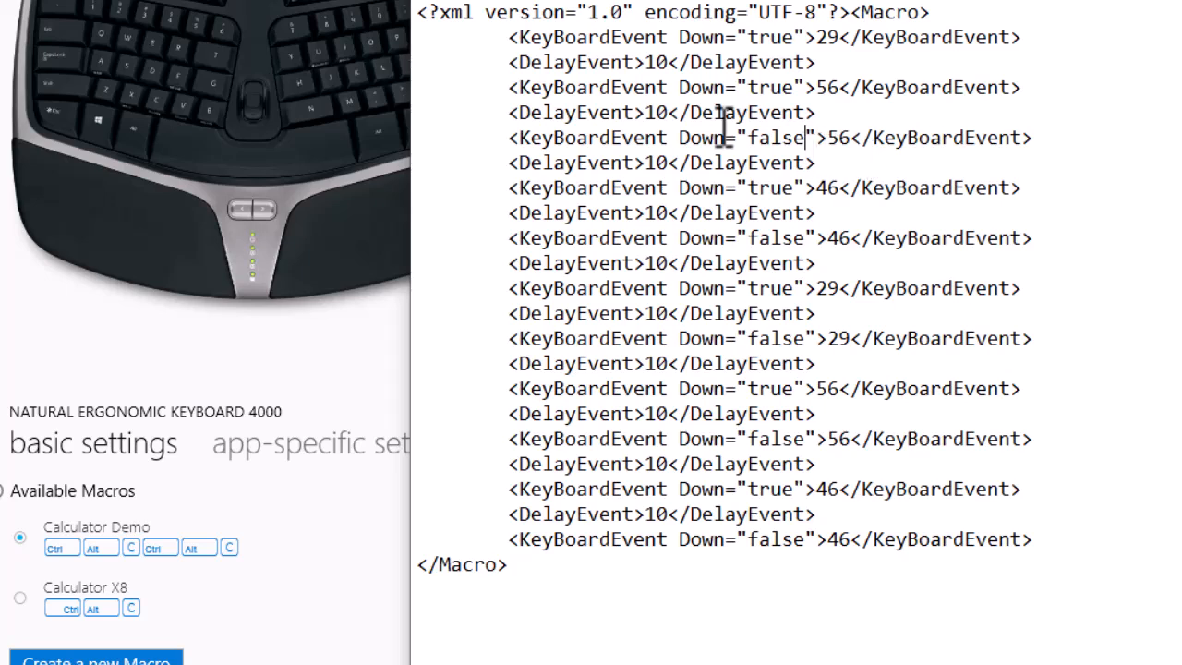
# Examine the DelayEvent lines that follow the first 29 and 56 key-press events
pyautogui.click(828, 41)
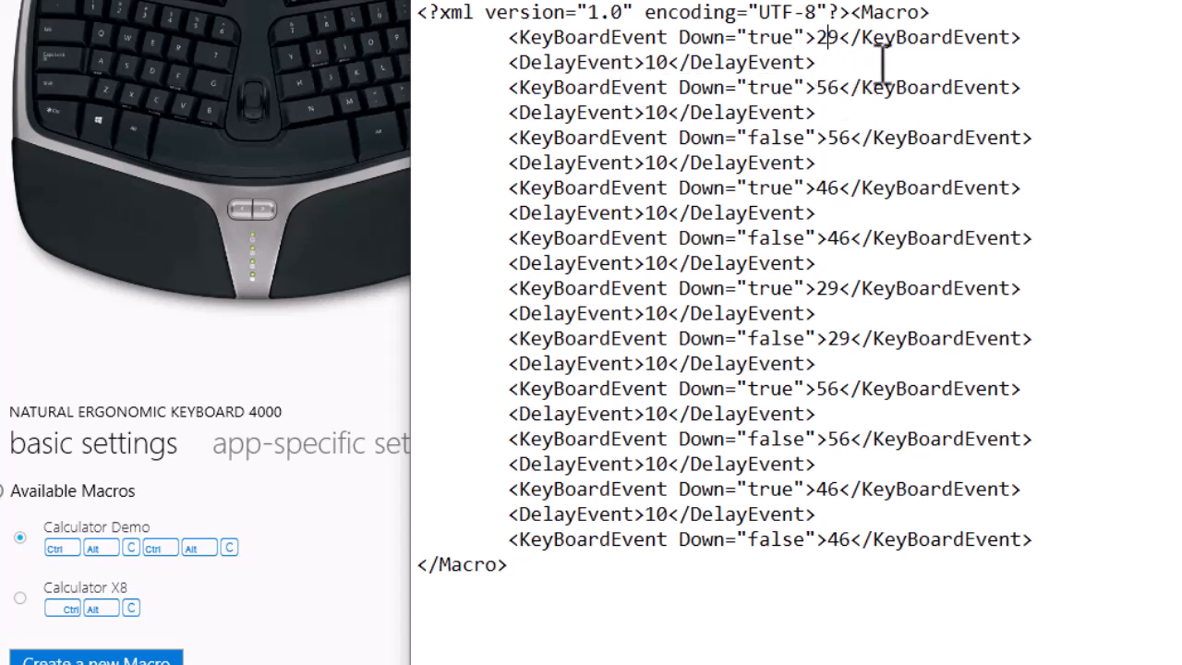
pyautogui.moveTo(819, 64); pyautogui.dragTo(685, 61)
pyautogui.click(685, 62)
pyautogui.click(845, 67)
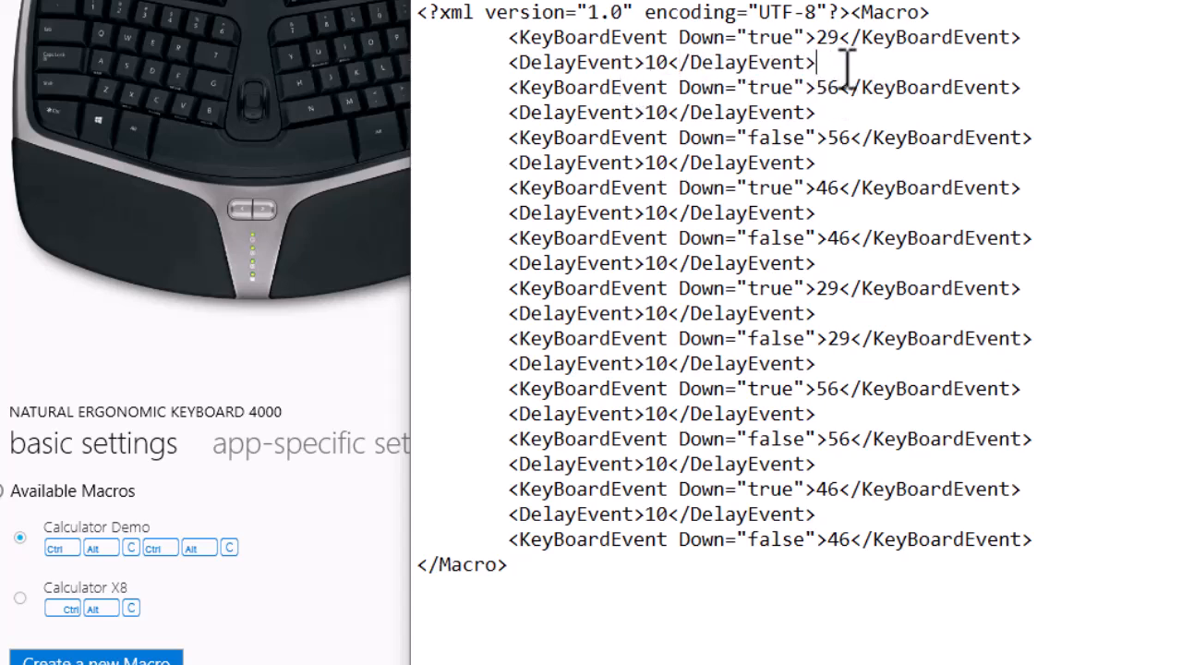
pyautogui.click(851, 88)
pyautogui.moveTo(737, 113); pyautogui.dragTo(845, 123)
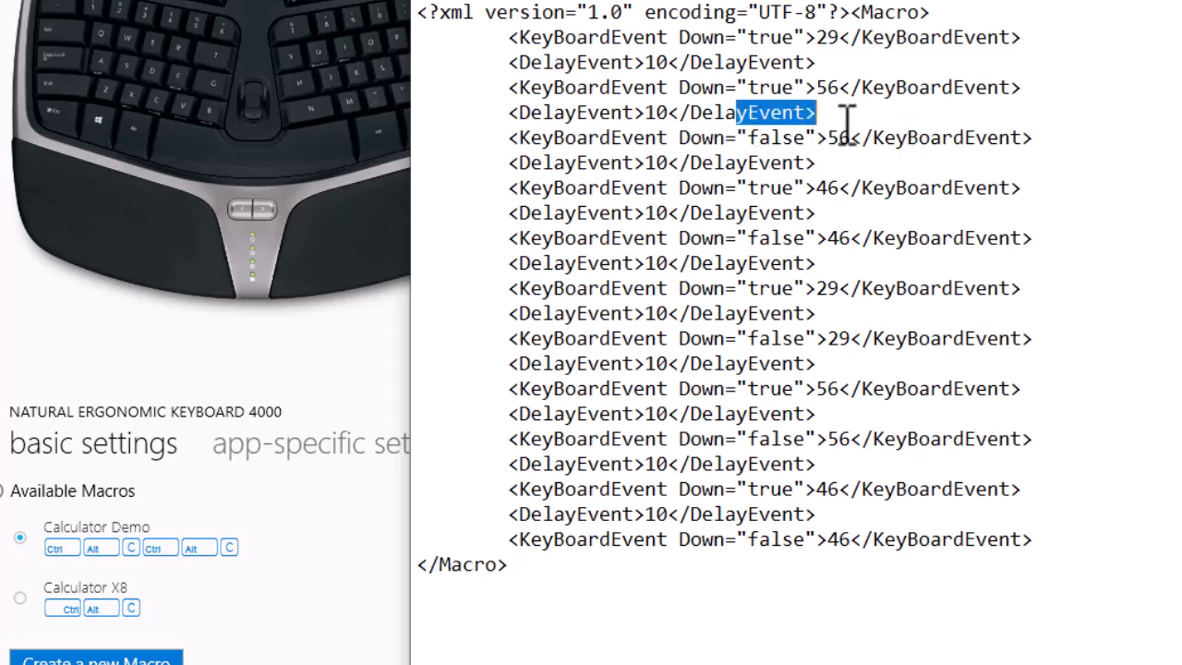
pyautogui.click(846, 124)
# Delete the first Down="false" 56 event and the delay line above it, leaving no blank lines
pyautogui.moveTo(1030, 138); pyautogui.dragTo(417, 148)
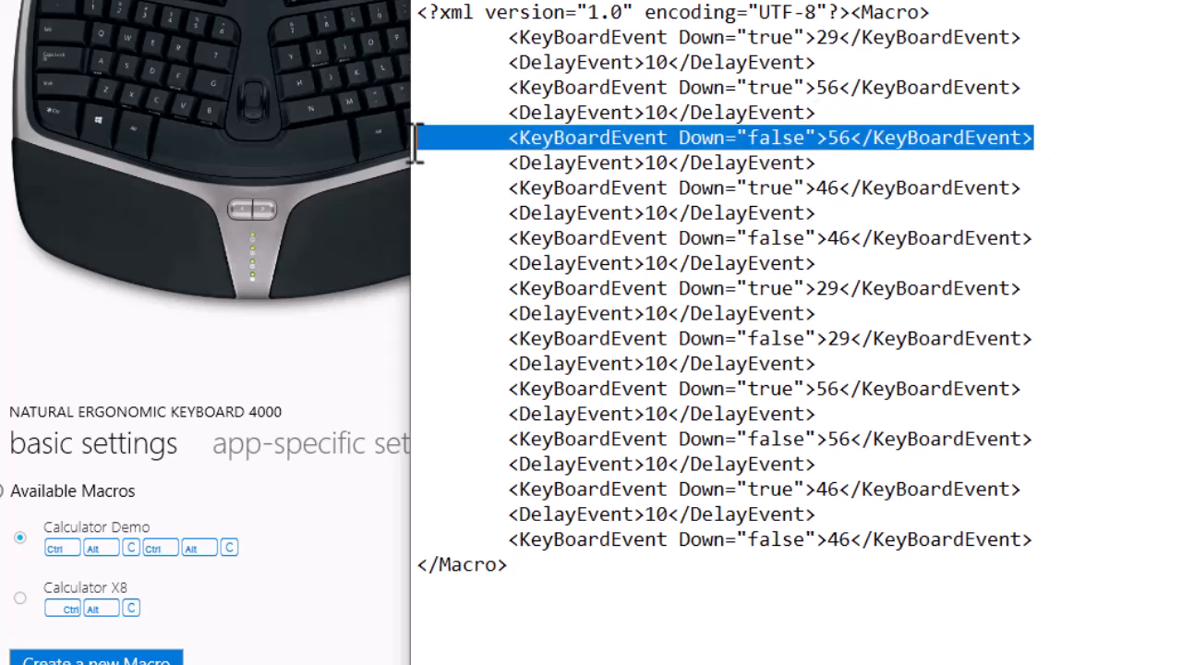
pyautogui.press('Delete')
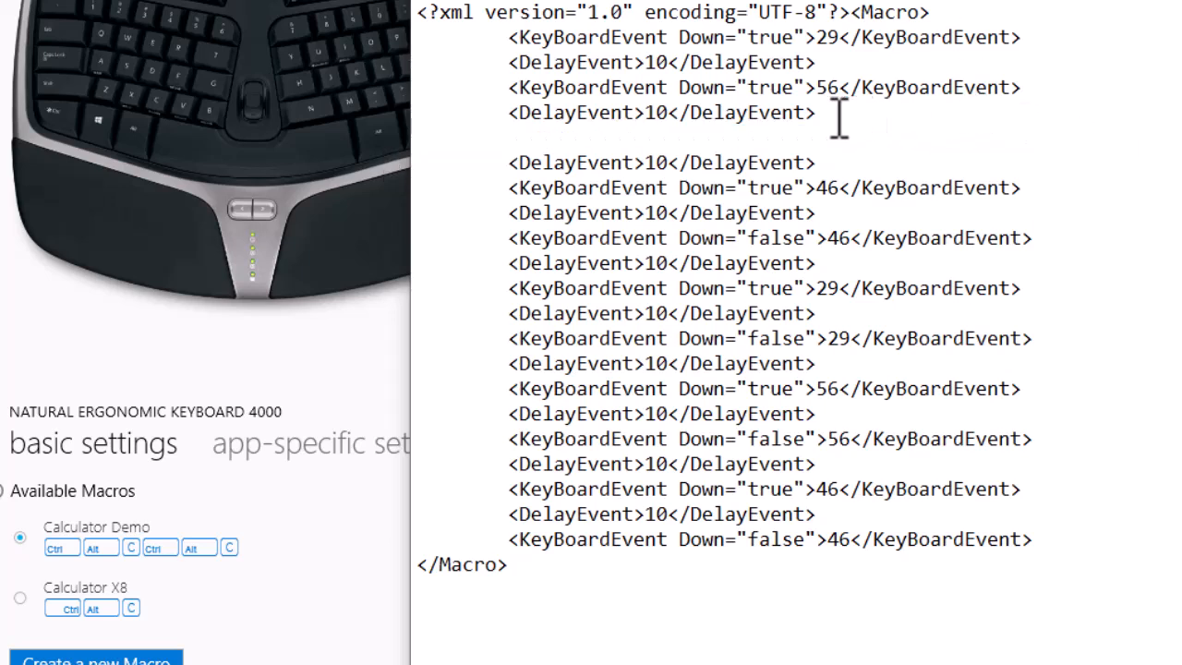
pyautogui.moveTo(839, 119); pyautogui.dragTo(406, 125)
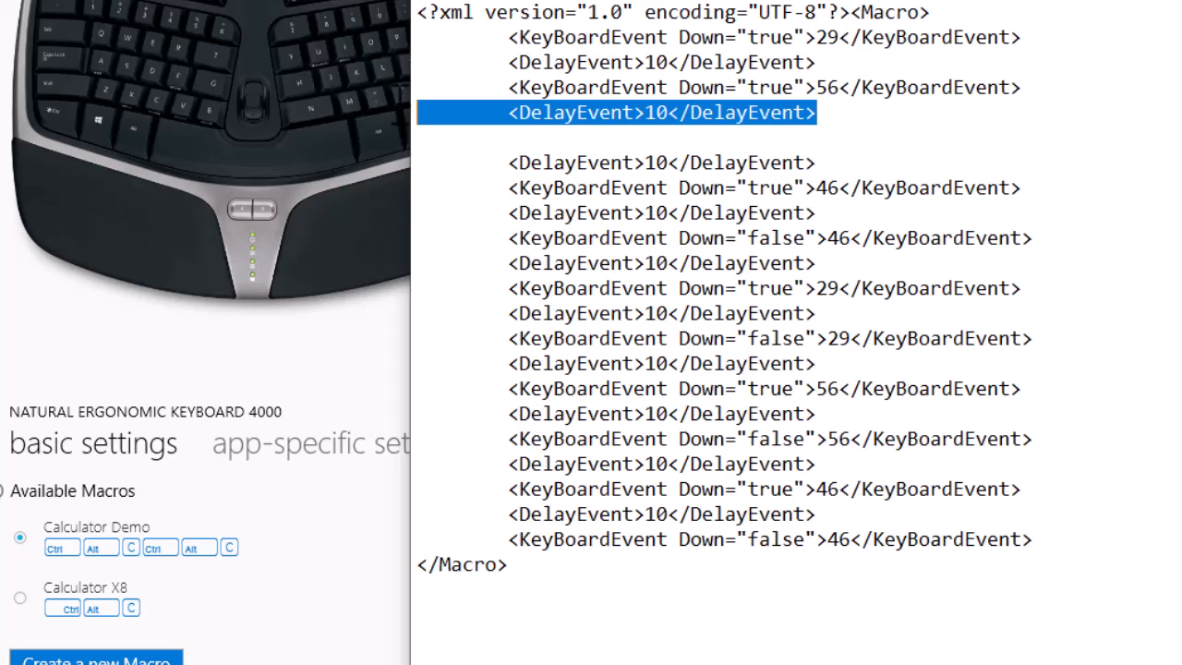
pyautogui.press('Delete')
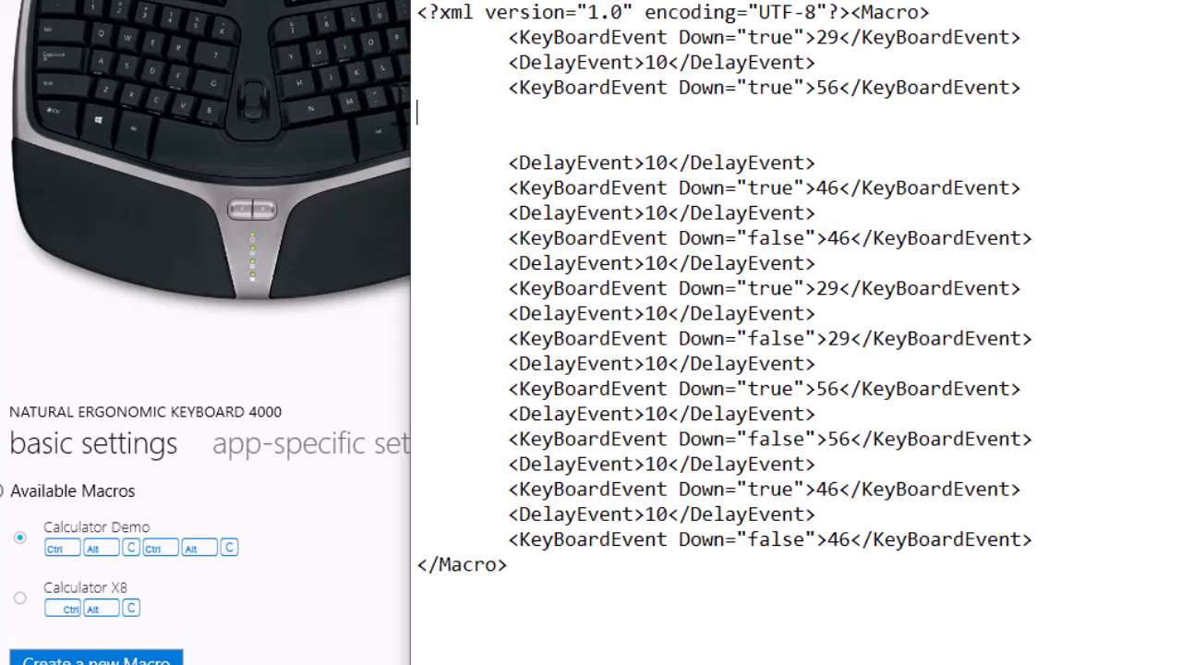
pyautogui.press('Delete')
pyautogui.press('Delete')
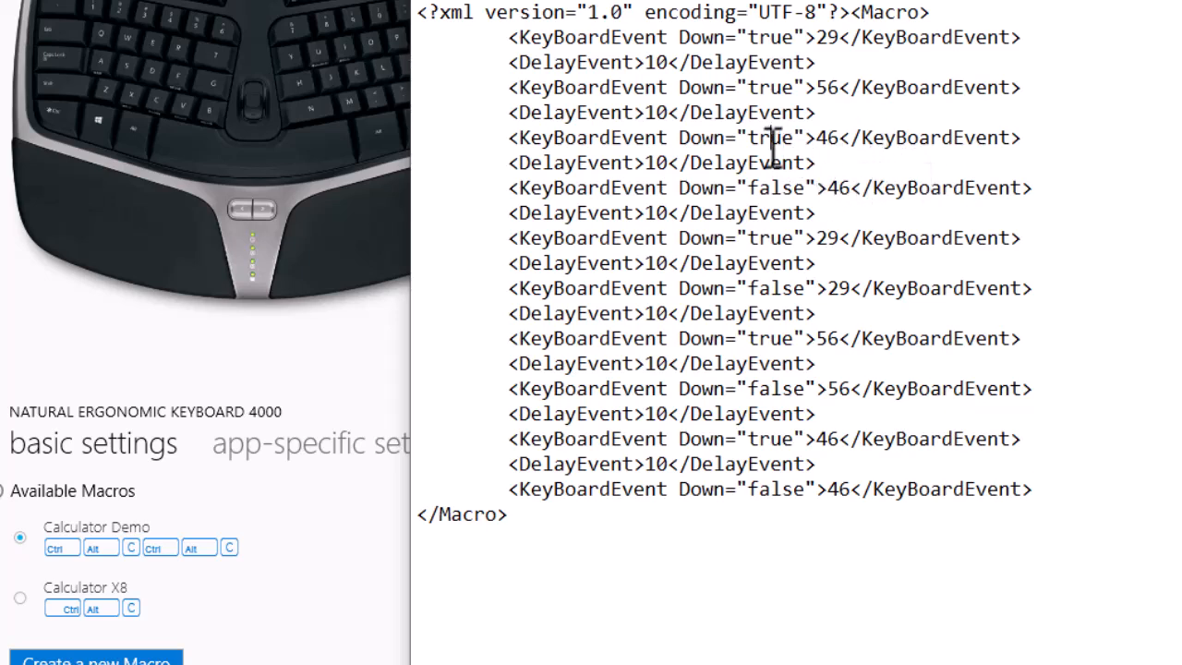
# Delete the first Down="false" 46 event together with the delay line below it
pyautogui.moveTo(1052, 191); pyautogui.dragTo(440, 196)
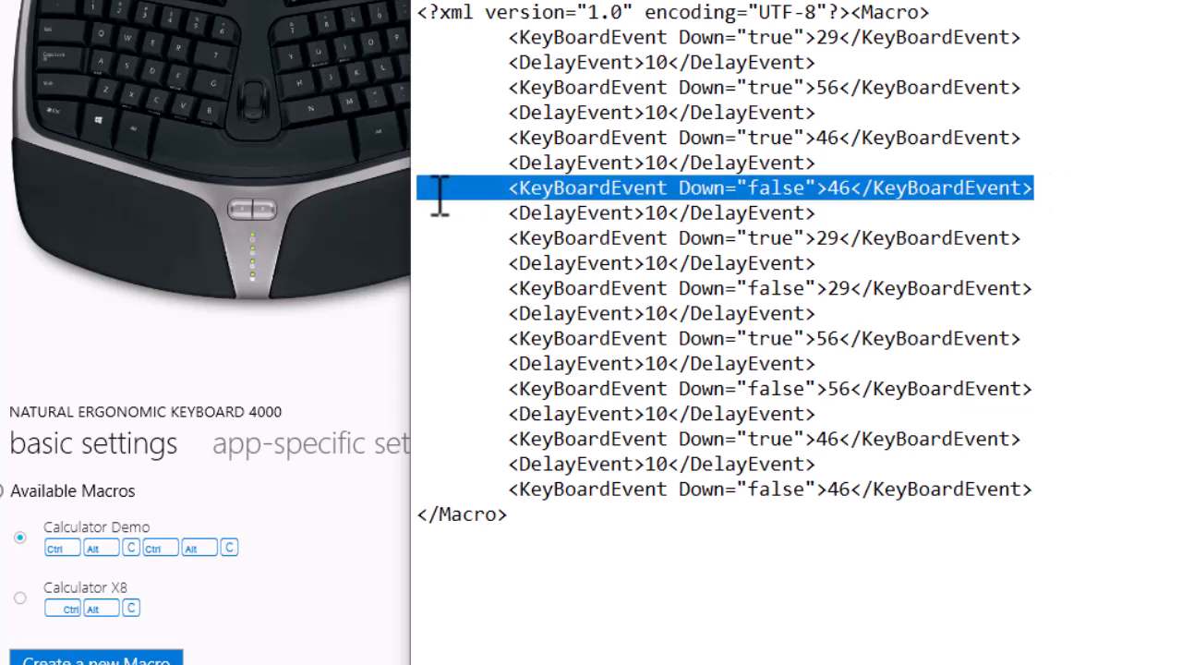
pyautogui.press('Delete')
pyautogui.press('Delete')
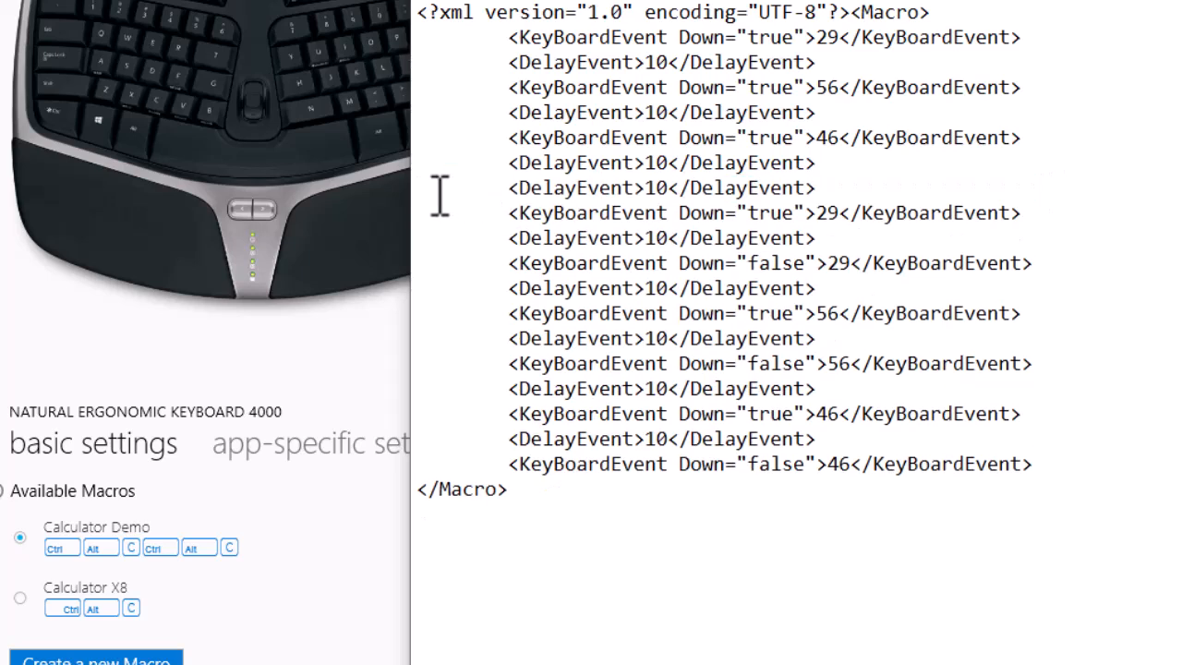
pyautogui.moveTo(835, 186); pyautogui.dragTo(419, 199)
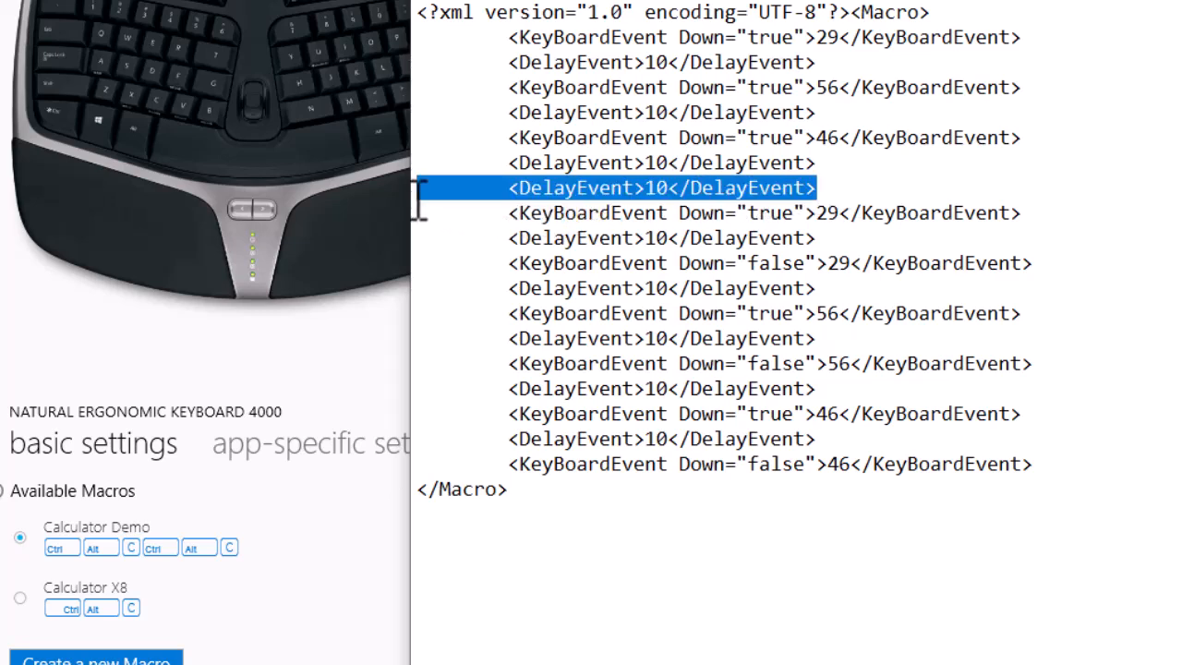
pyautogui.press('Delete')
pyautogui.press('Delete')
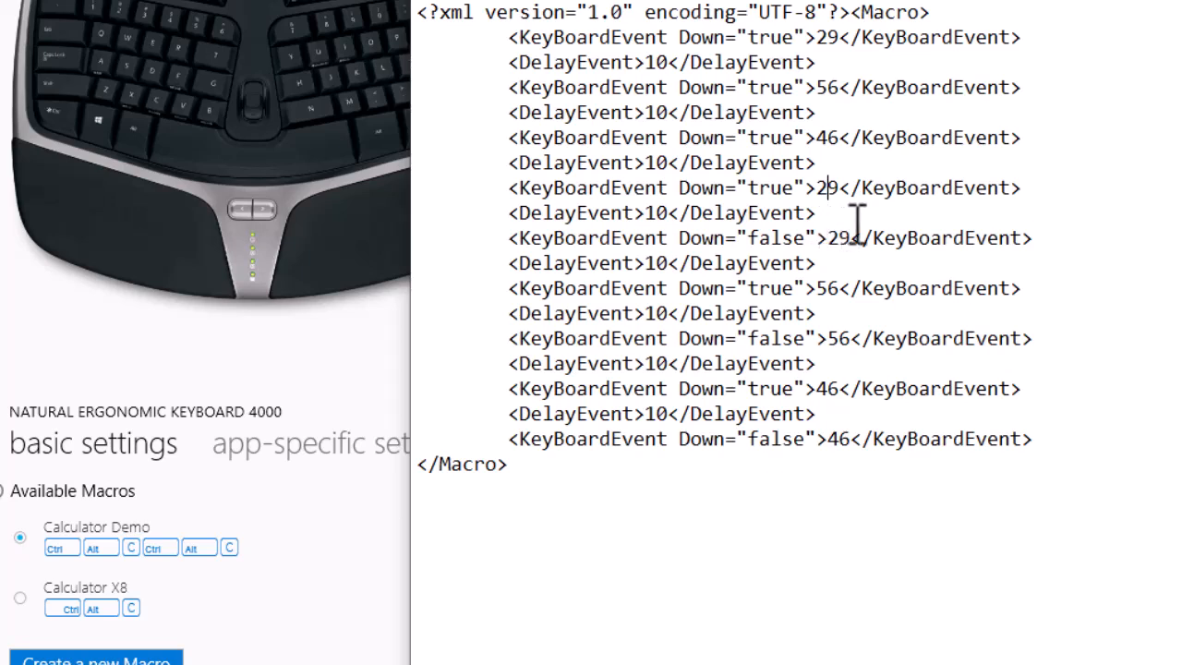
# Delete the second Down="true" 29 event together with the delay line below it
pyautogui.moveTo(822, 211); pyautogui.dragTo(443, 194)
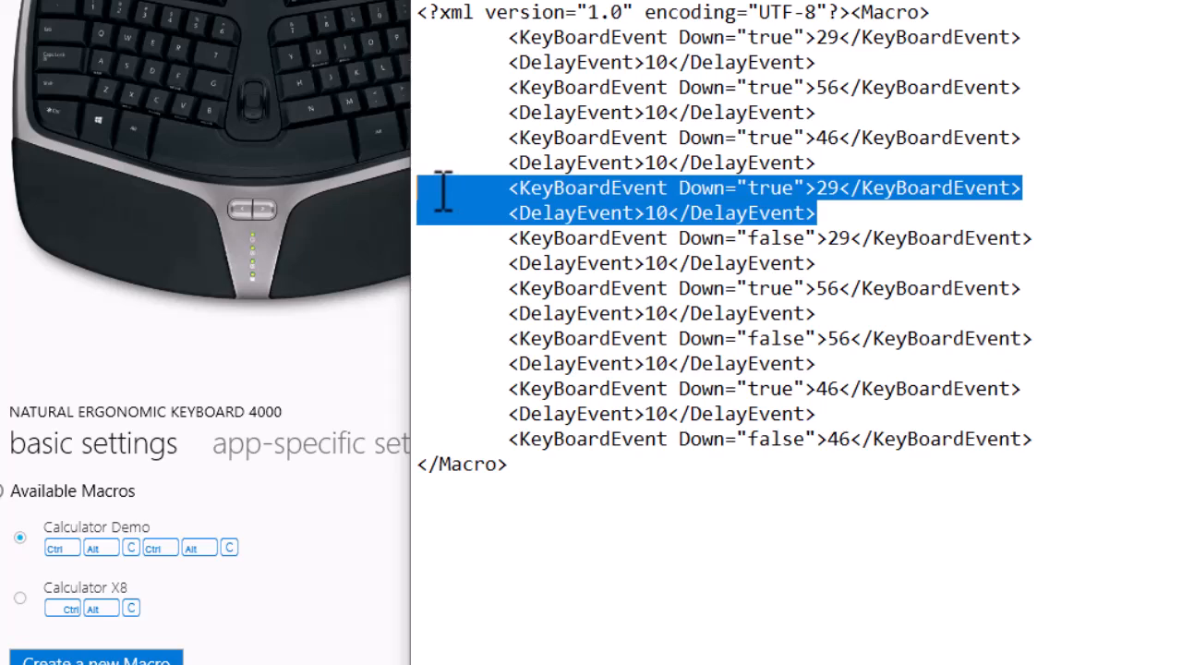
pyautogui.press('Delete')
pyautogui.press('Delete')
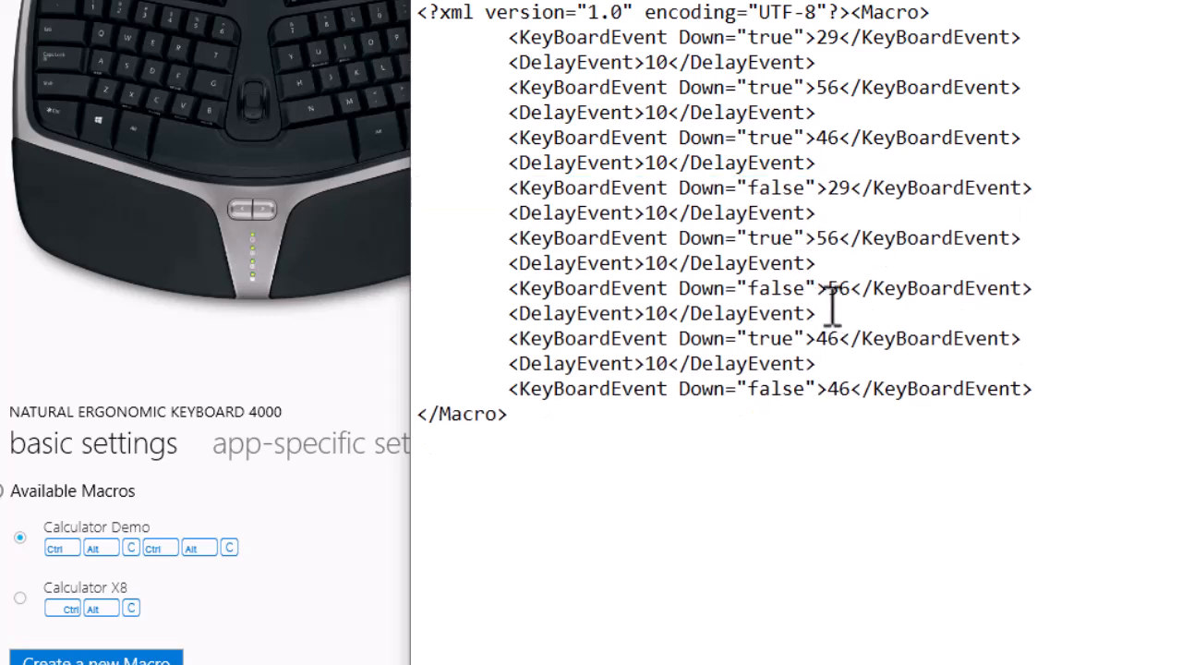
# Delete the repeated Down="true" 56 and 46 events along with the delay lines before and after each
pyautogui.moveTo(834, 264); pyautogui.dragTo(446, 214)
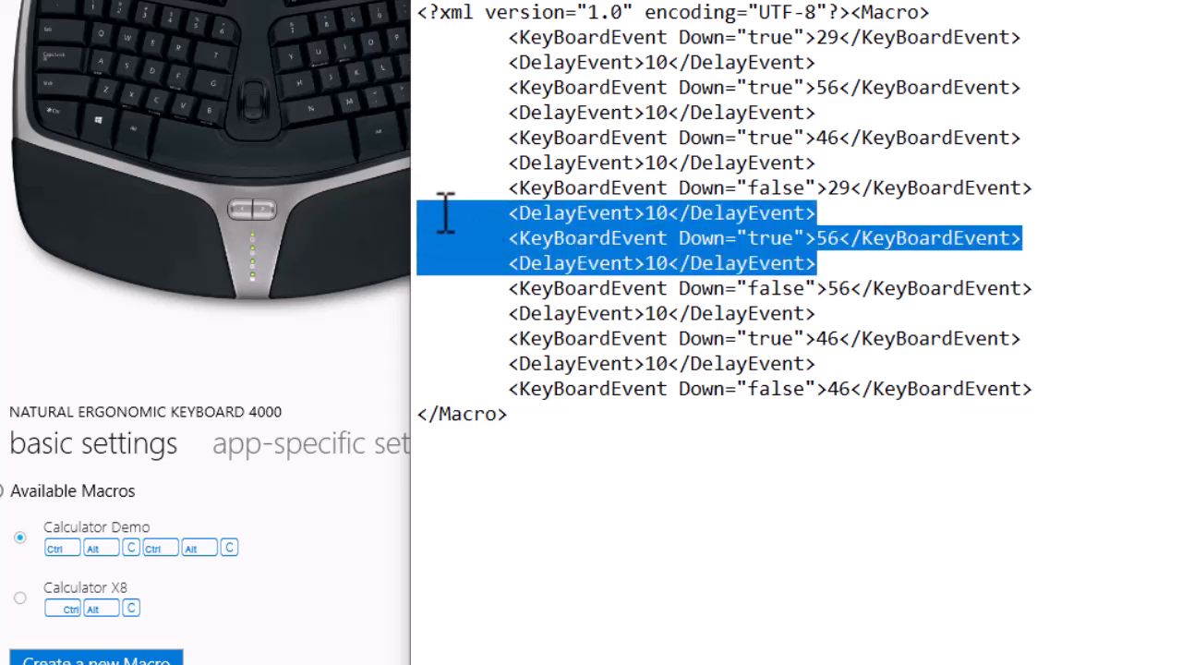
pyautogui.press('Delete')
pyautogui.press('Delete')
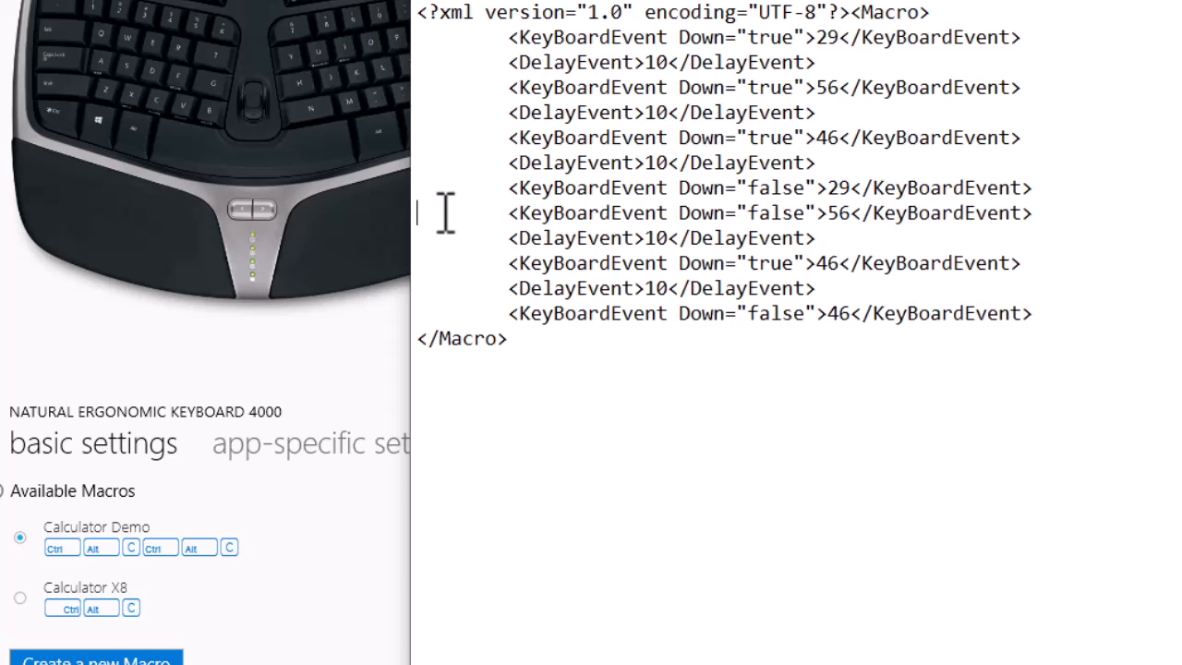
pyautogui.moveTo(844, 294); pyautogui.dragTo(423, 245)
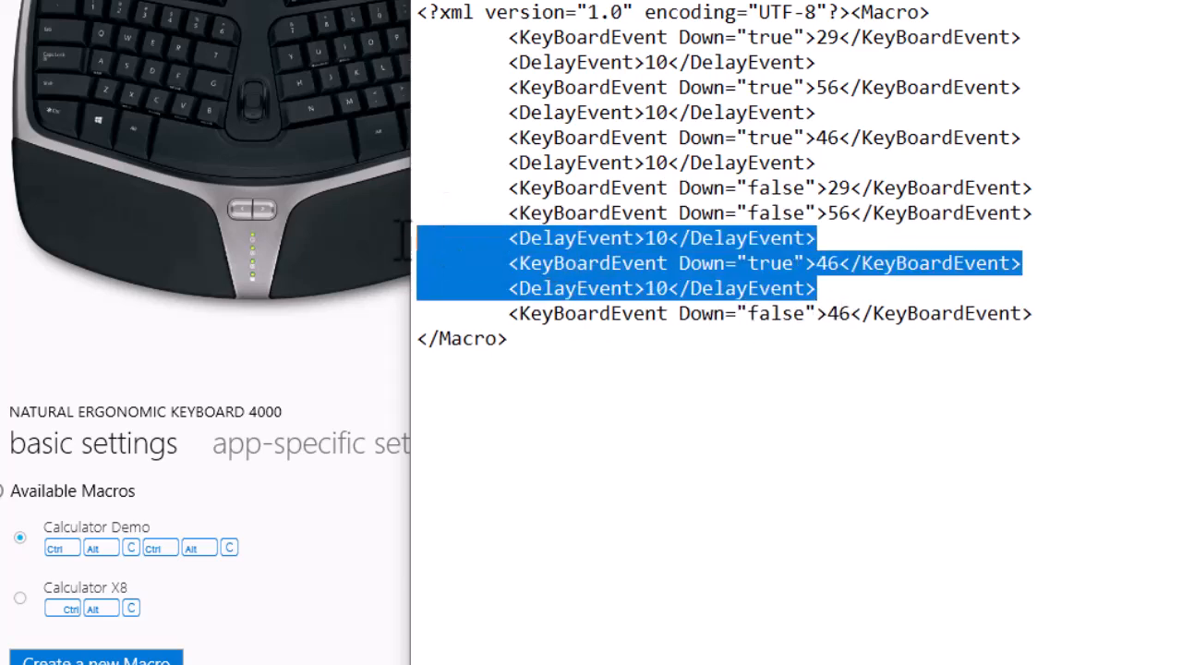
pyautogui.press('Delete')
pyautogui.press('Delete')
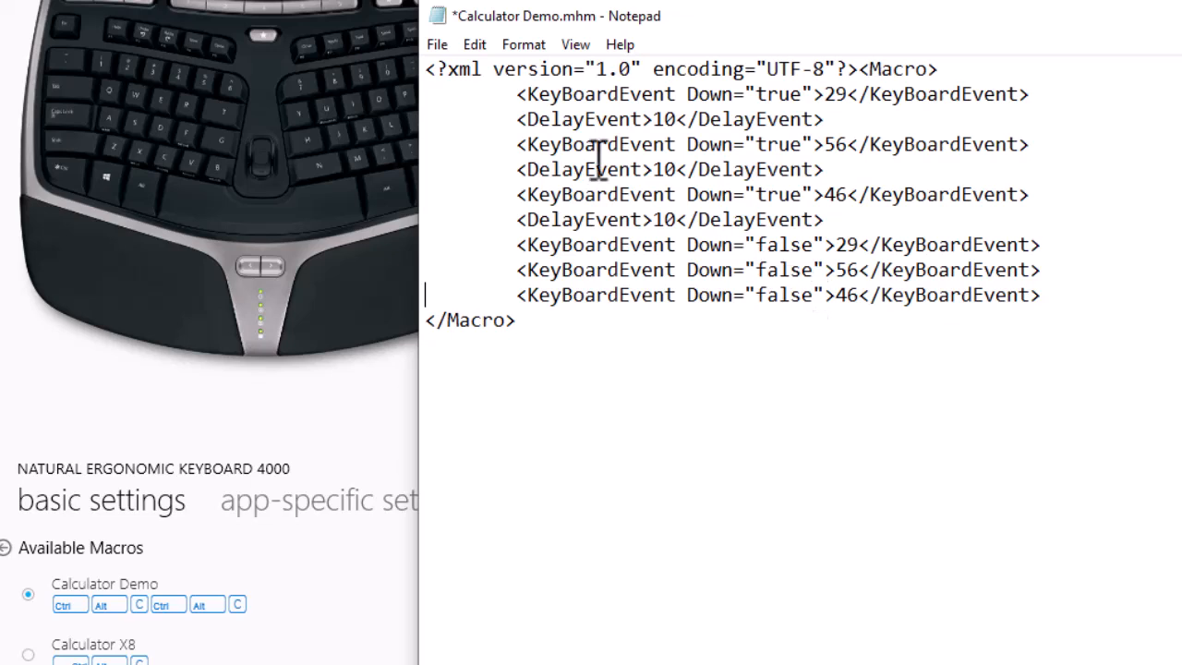
# Save the edited Calculator Demo.mhm file and move its window away from the keyboard settings
pyautogui.click(438, 48)
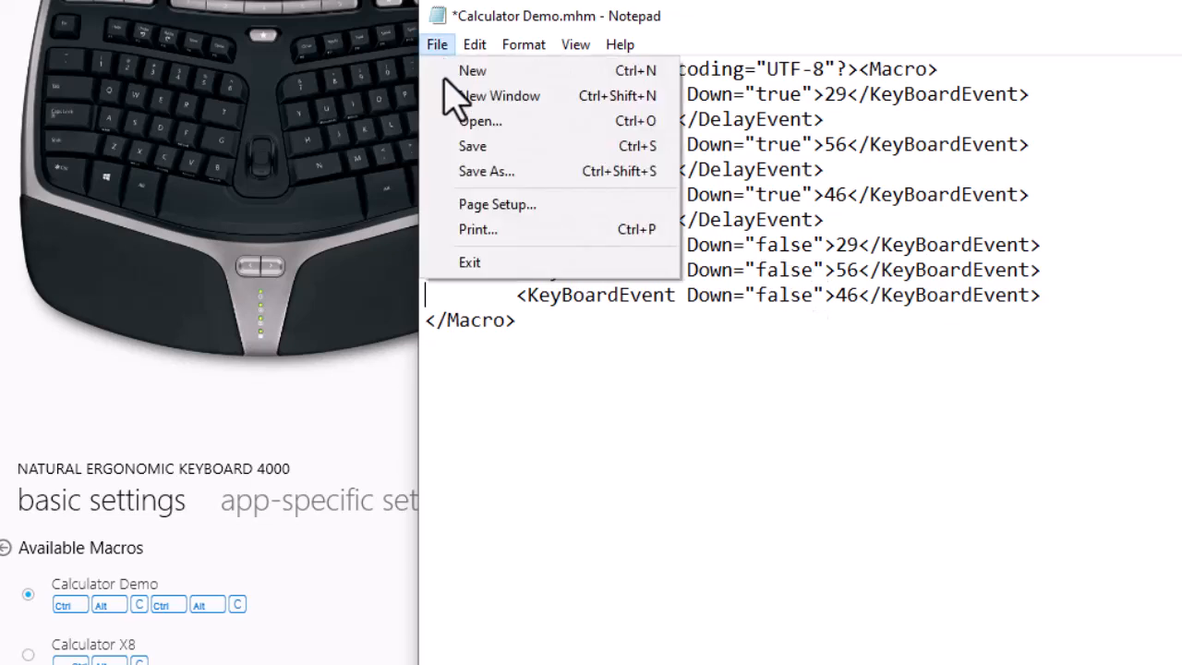
pyautogui.click(472, 148)
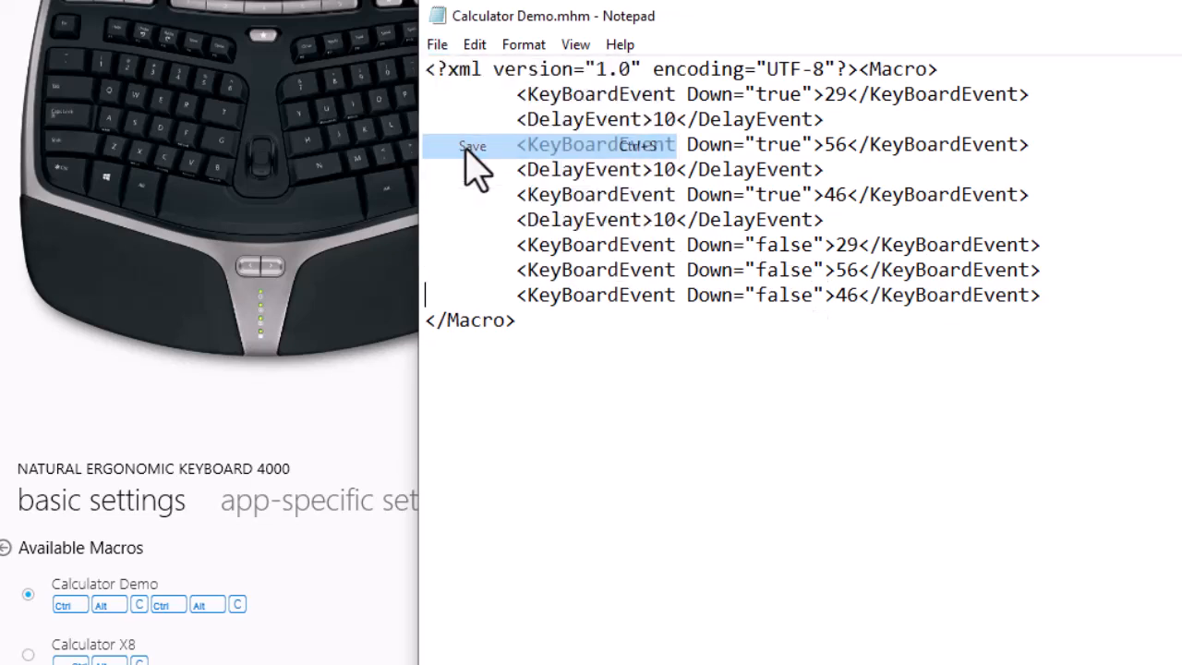
pyautogui.moveTo(574, 20); pyautogui.dragTo(1181, 56)
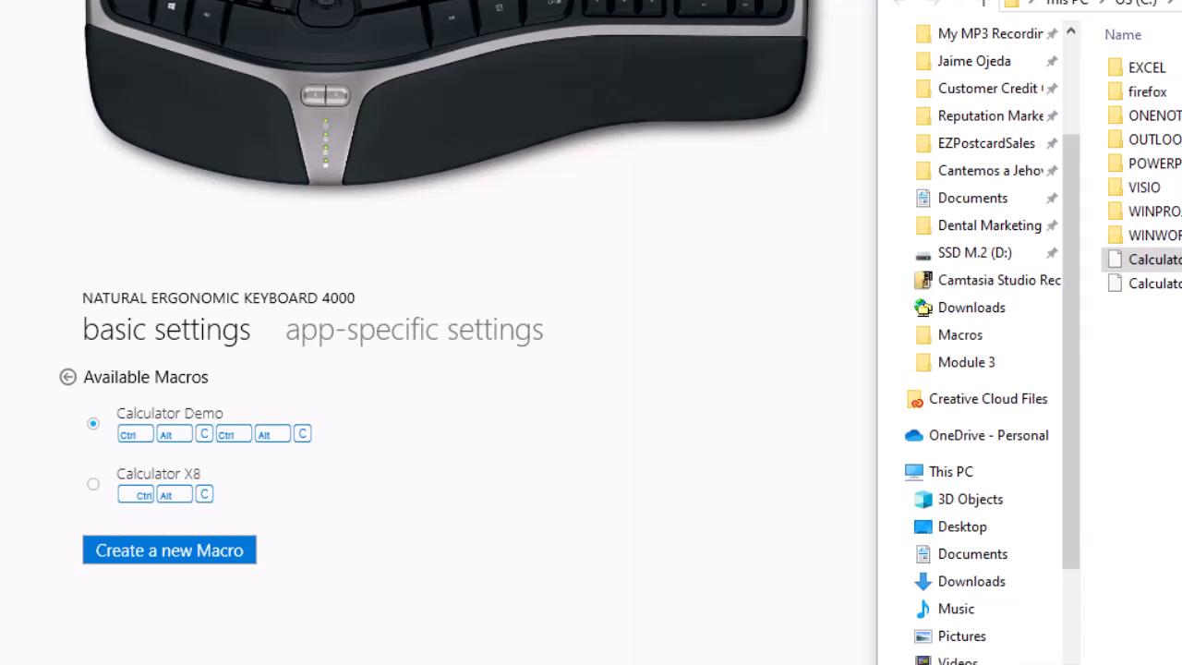
# Reload the available macros and open Calculator Demo in the macro editor to check its key sequence
pyautogui.click(66, 378)
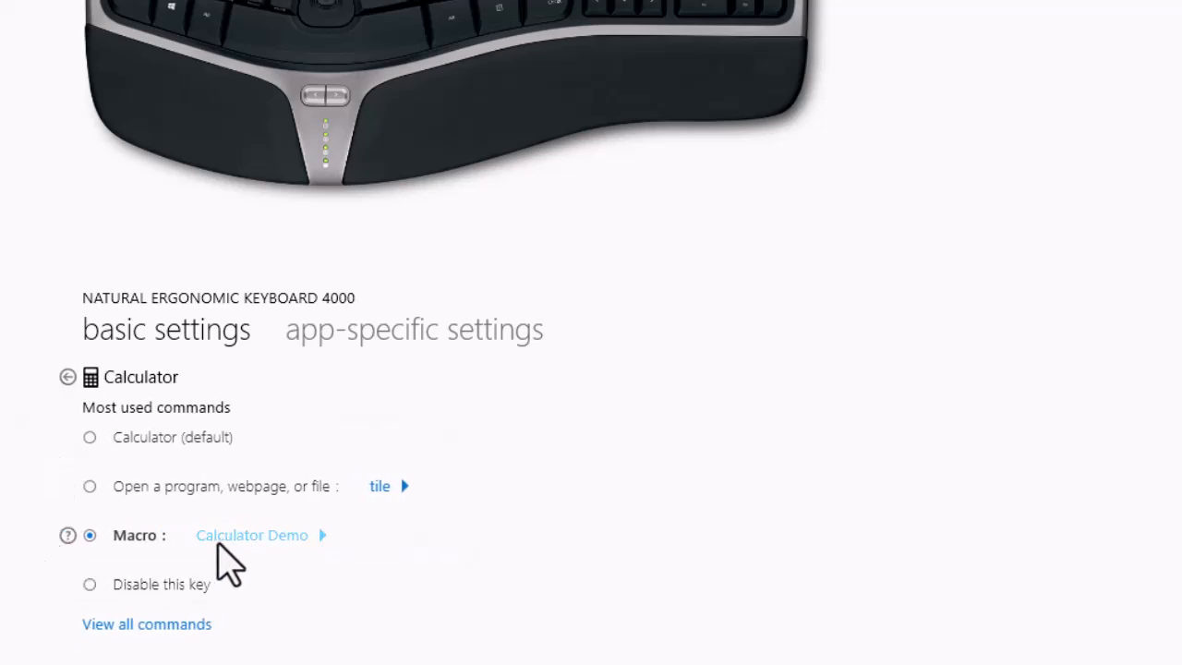
pyautogui.click(254, 537)
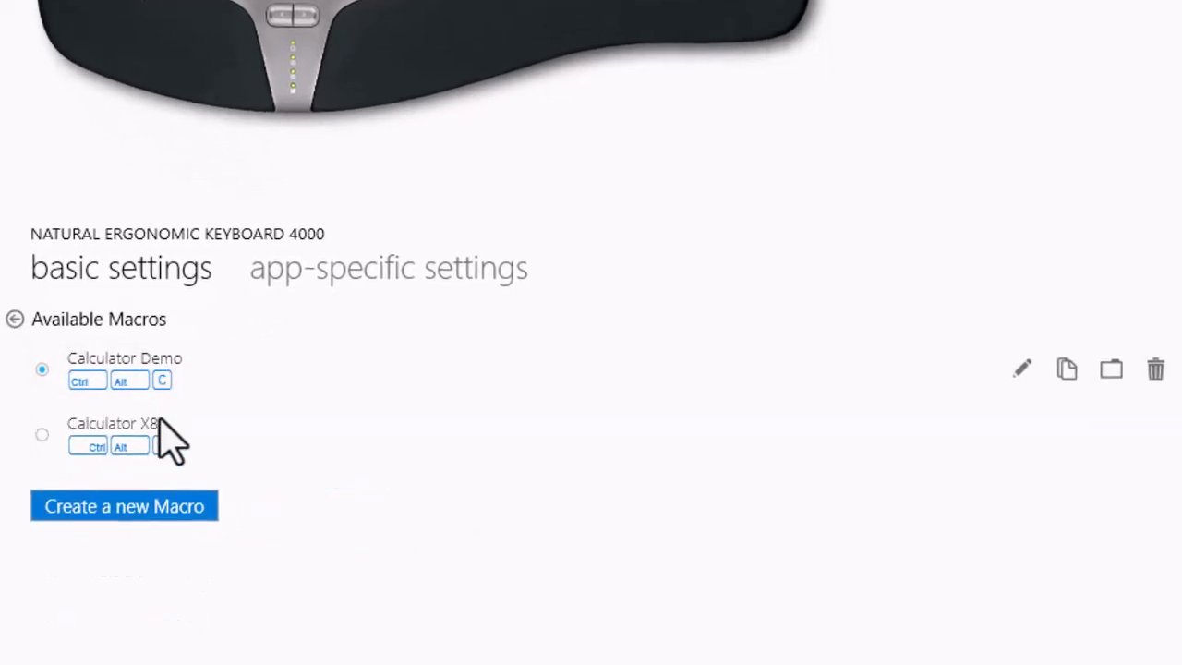
pyautogui.click(1018, 368)
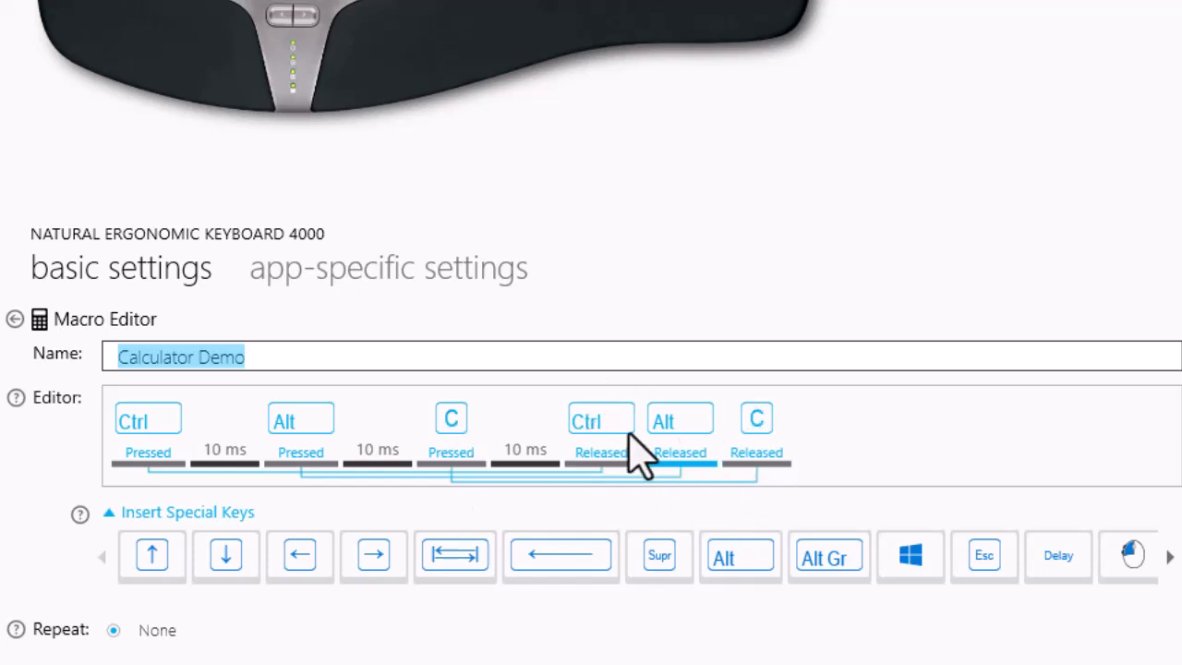
# Return to the Calculator key's settings and test the key by launching Calculator X8 with it
pyautogui.click(14, 319)
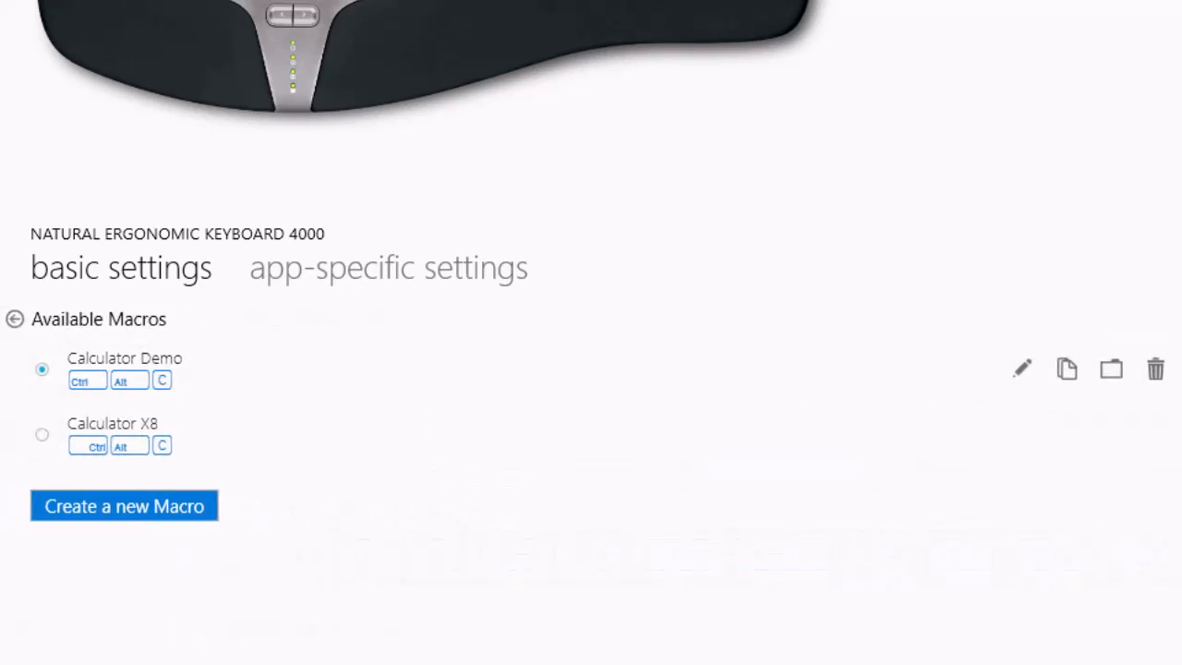
pyautogui.click(14, 318)
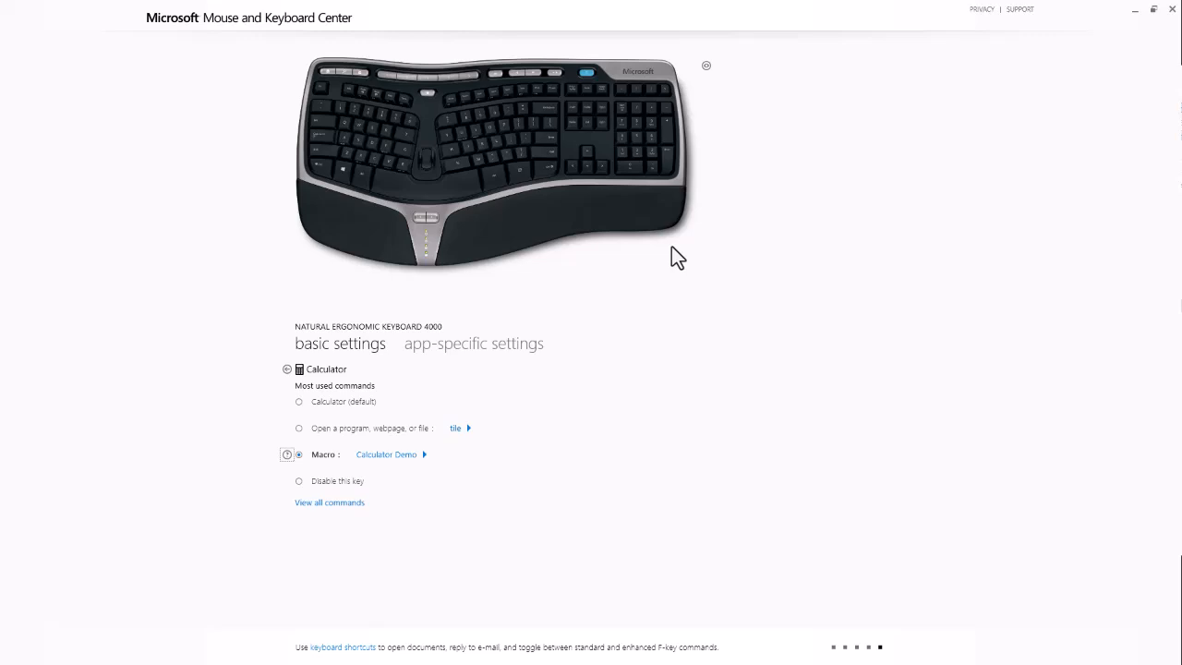
pyautogui.press('XF86Calculator')
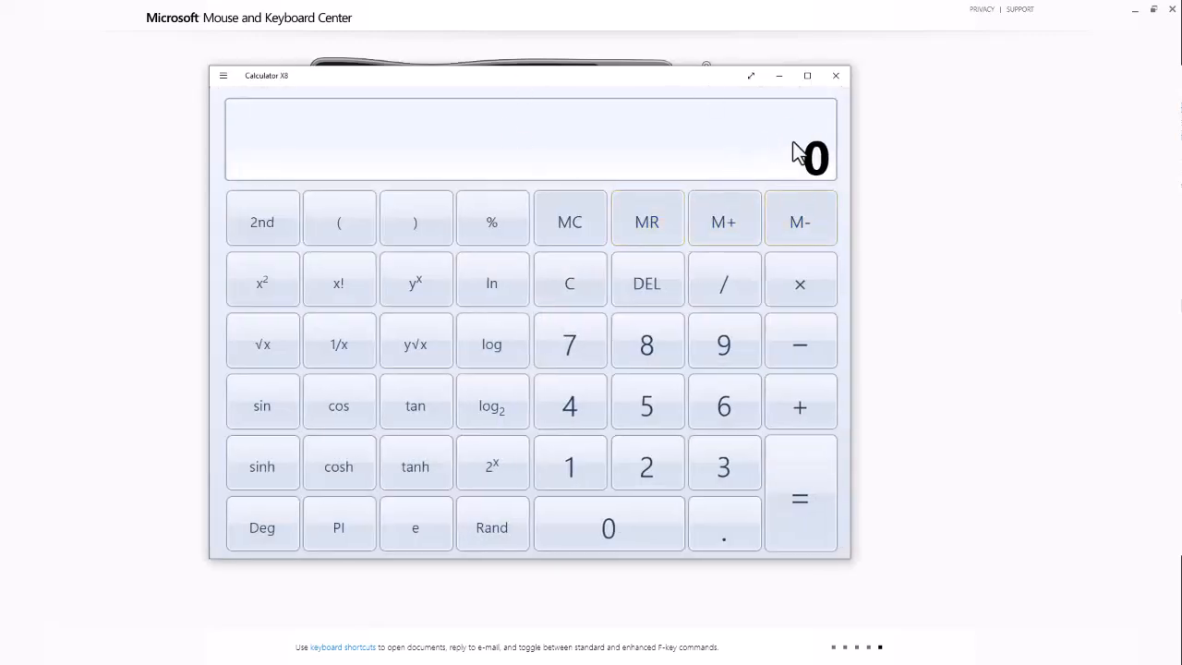
# Close Calculator X8 and open the Calculator Demo macro in the macro editor from the available macros
pyautogui.click(836, 76)
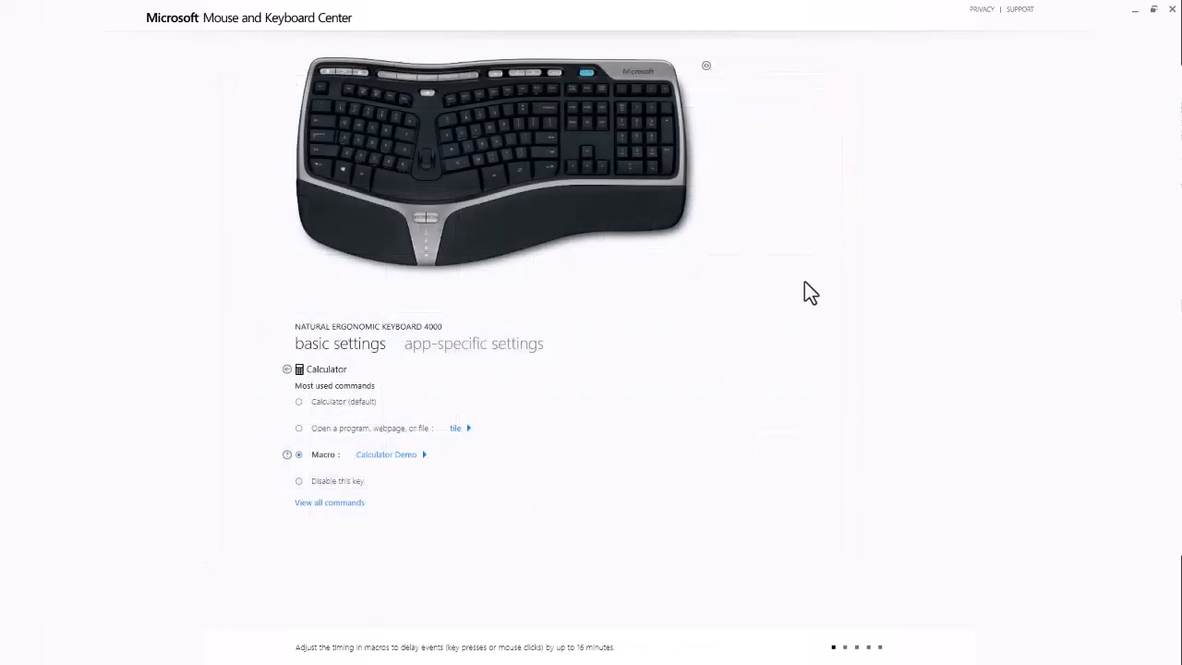
pyautogui.click(391, 459)
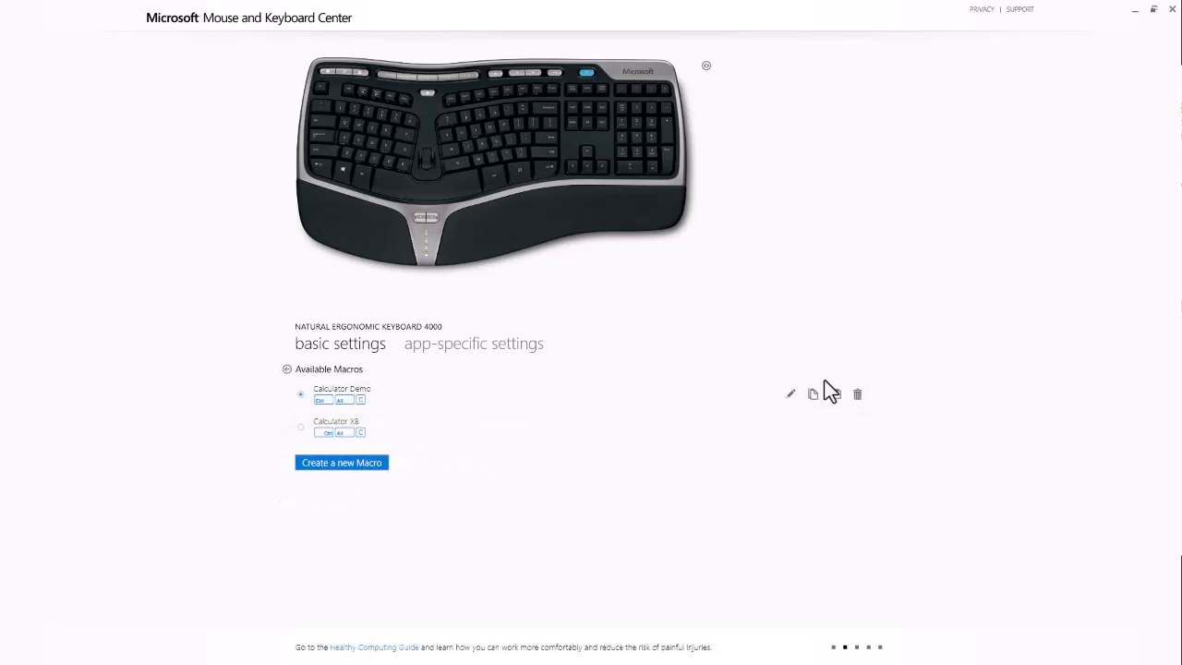
pyautogui.click(784, 395)
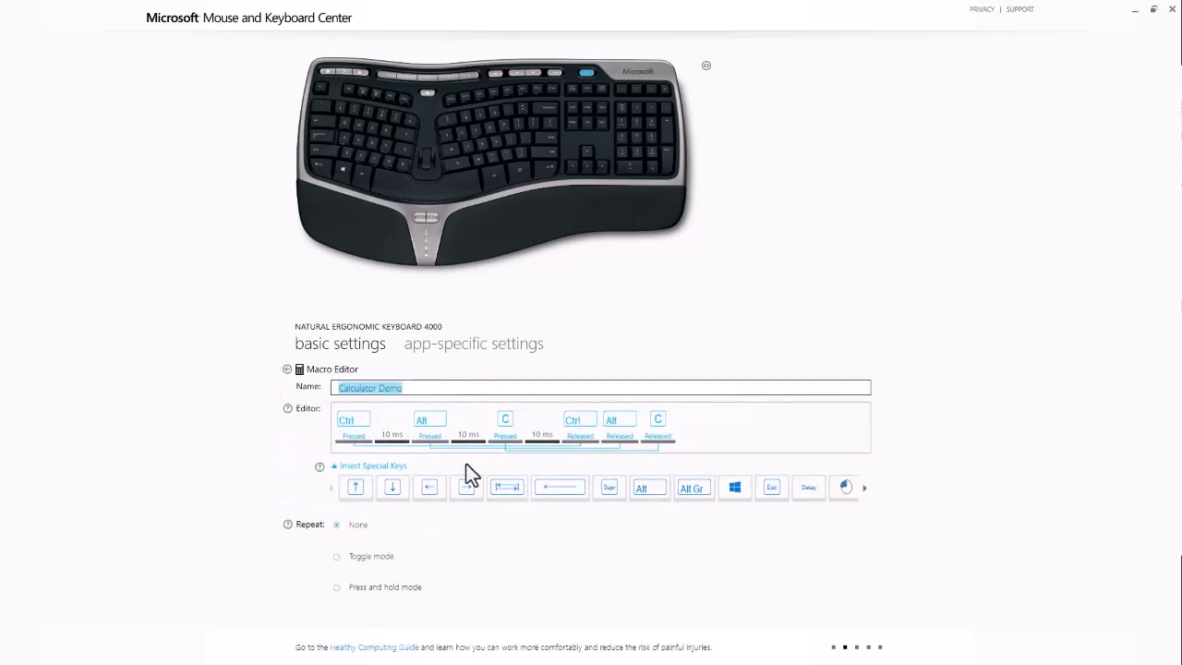
# Bring the Calculator Demo.mhm file back into view and examine the key codes in its Down="true" events against the macro editor
pyautogui.moveTo(1181, 78); pyautogui.dragTo(992, 92)
pyautogui.moveTo(893, 134); pyautogui.dragTo(913, 133)
pyautogui.click(913, 133)
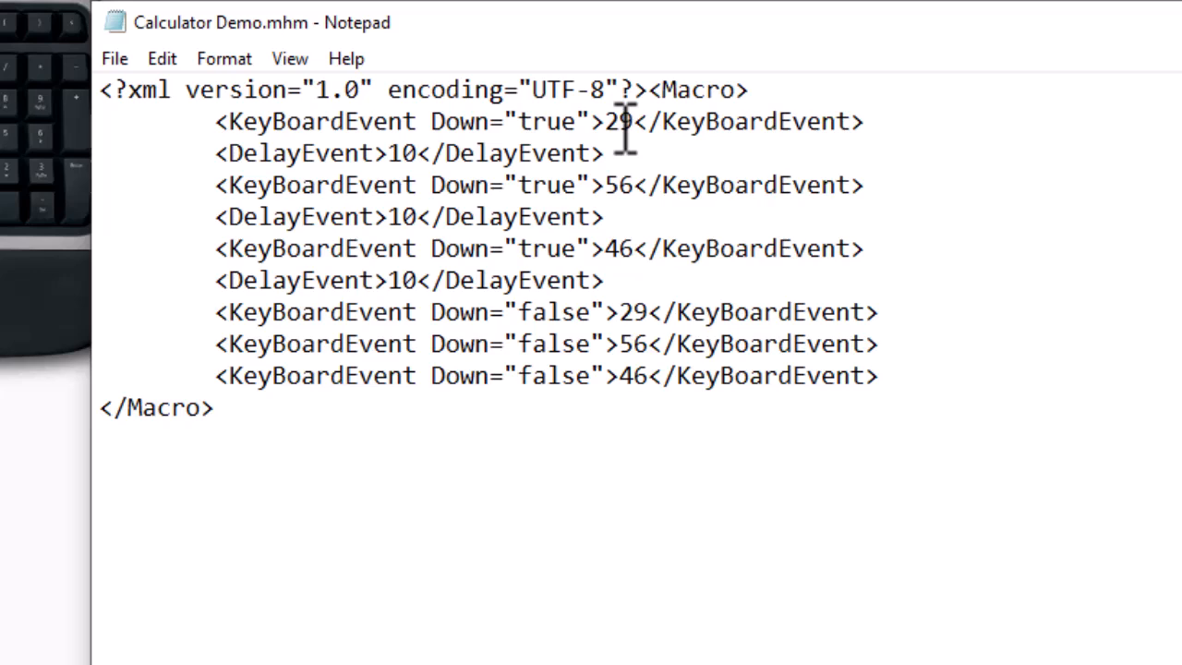
pyautogui.moveTo(595, 128); pyautogui.dragTo(643, 124)
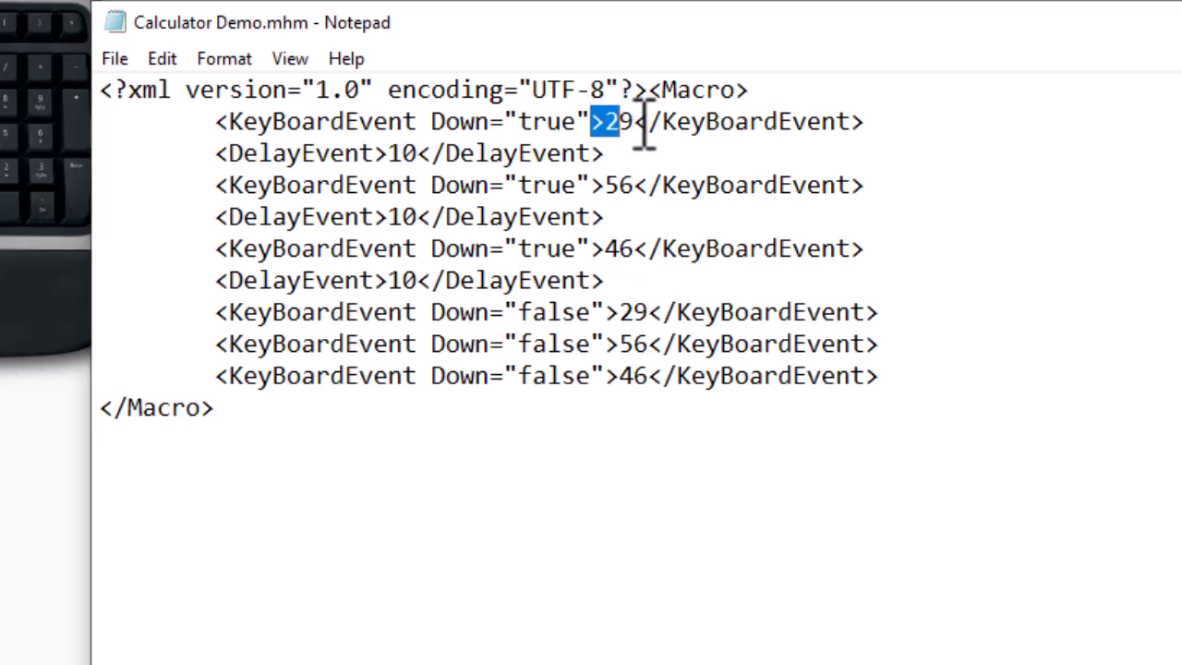
pyautogui.click(644, 126)
pyautogui.doubleClick(617, 185)
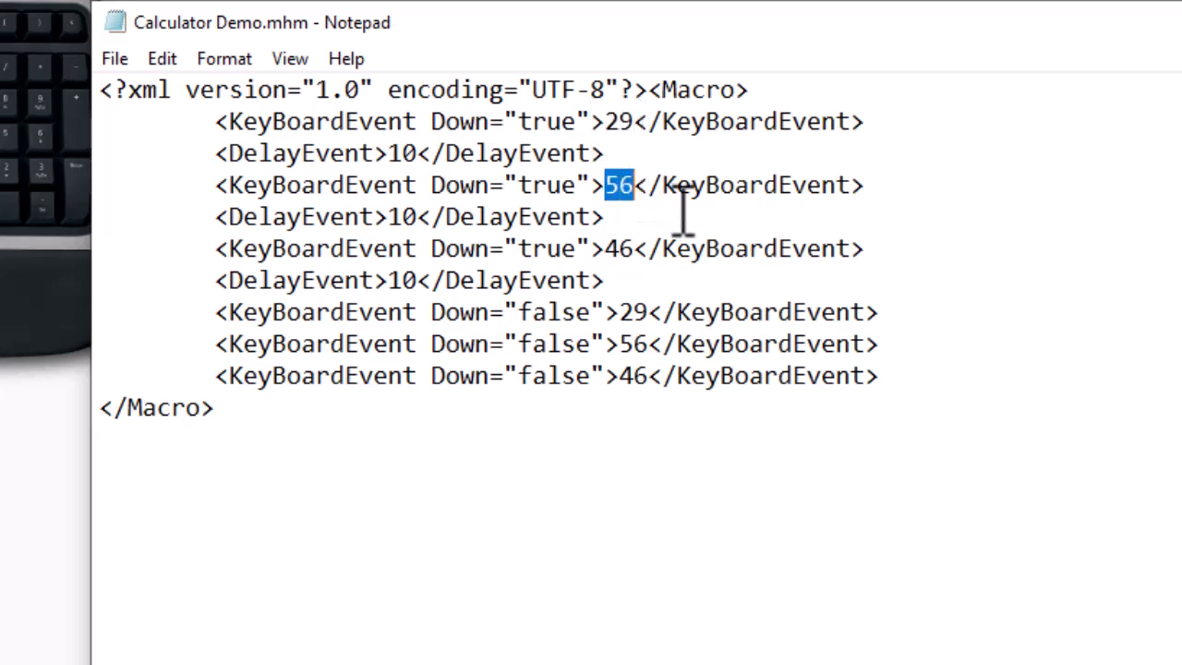
pyautogui.click(674, 220)
pyautogui.moveTo(592, 248); pyautogui.dragTo(666, 248)
pyautogui.click(671, 249)
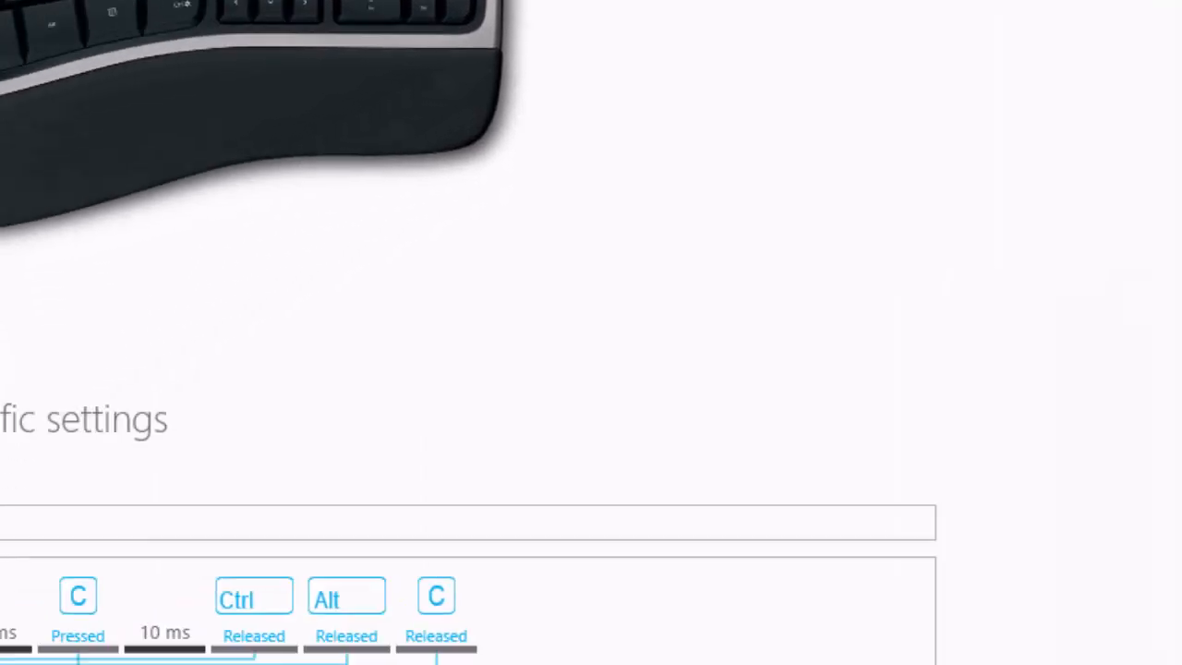
# Review the macro files in the Macros folder, and close both the Calculator Demo.mhm file and the folder window
pyautogui.moveTo(905, 0); pyautogui.dragTo(1002, 23)
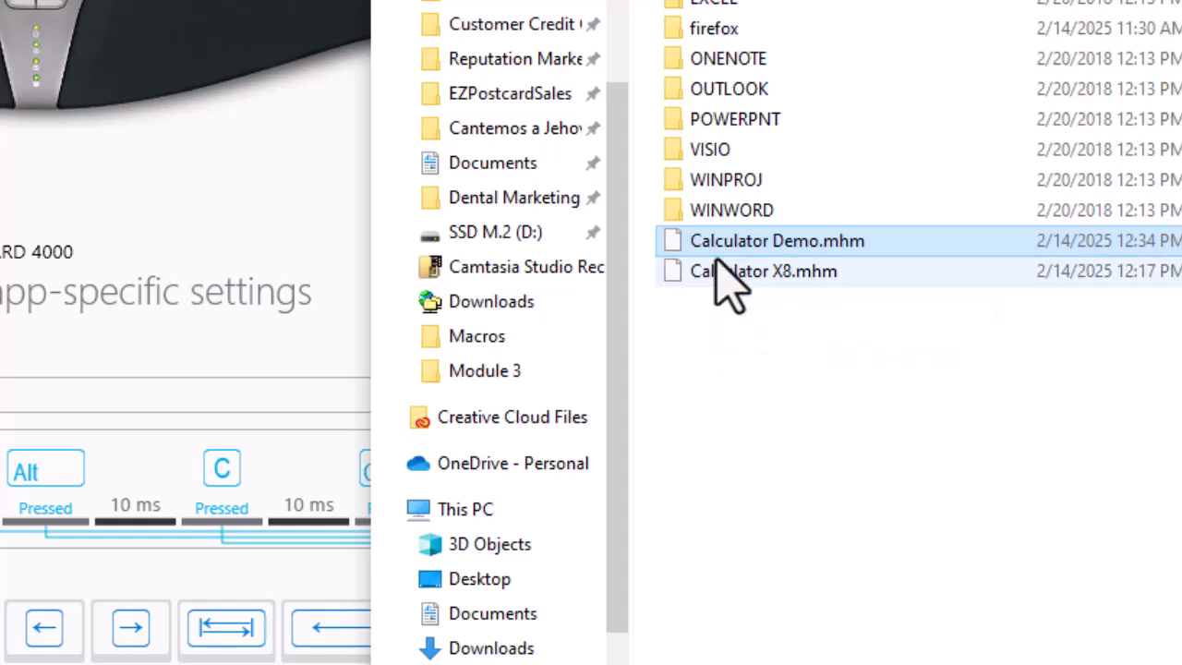
pyautogui.moveTo(784, 0); pyautogui.dragTo(1161, 0)
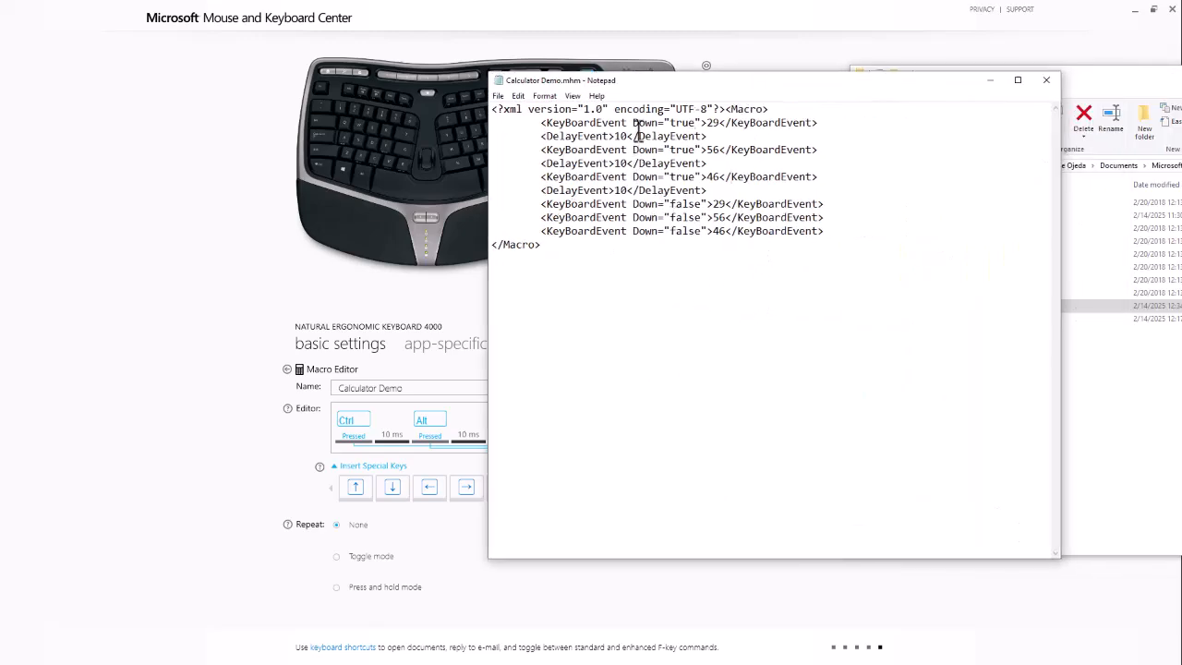
pyautogui.moveTo(635, 85); pyautogui.dragTo(1180, 94)
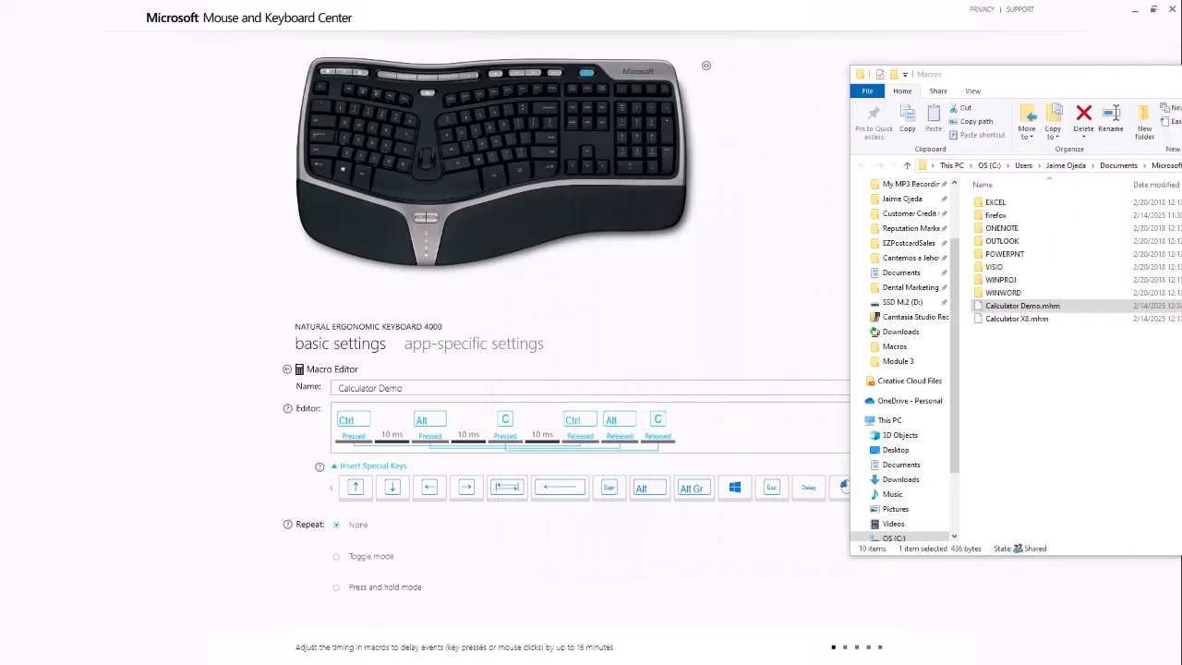
pyautogui.hotkey('alt', 'F4')
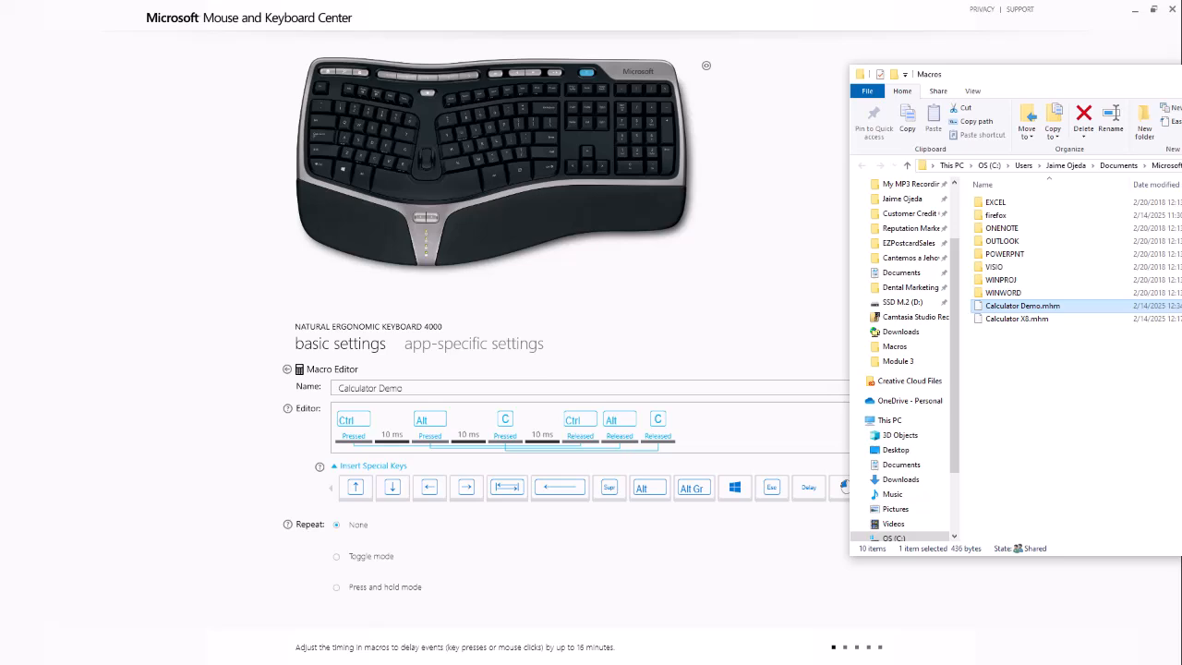
pyautogui.hotkey('alt', 'F4')
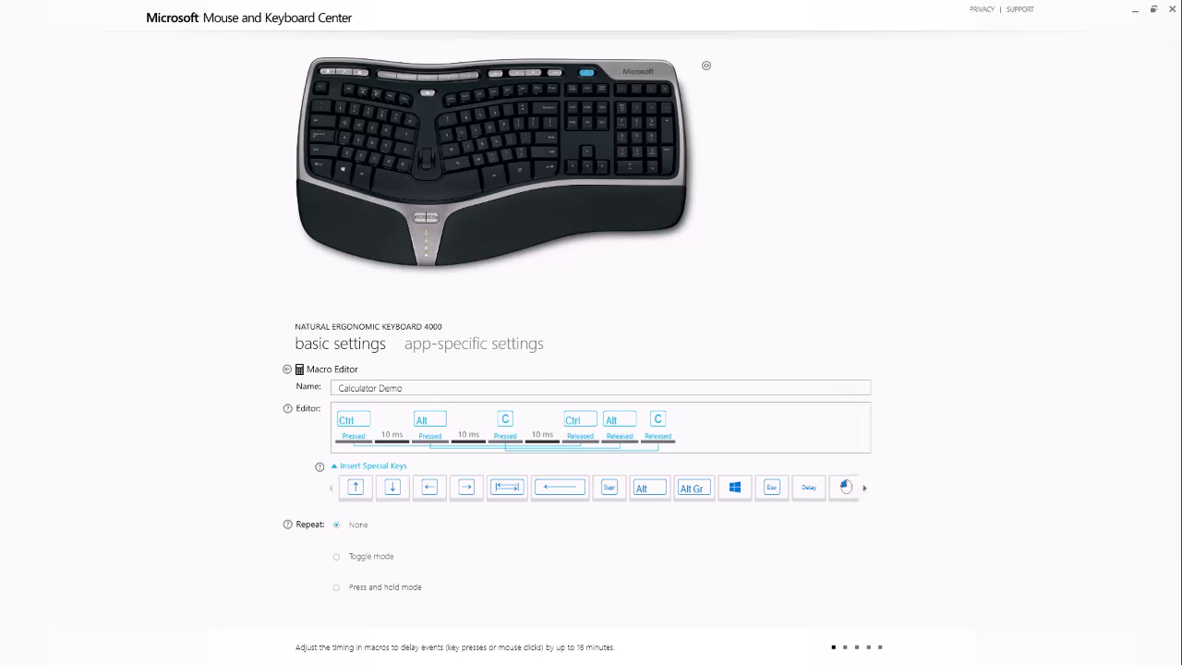